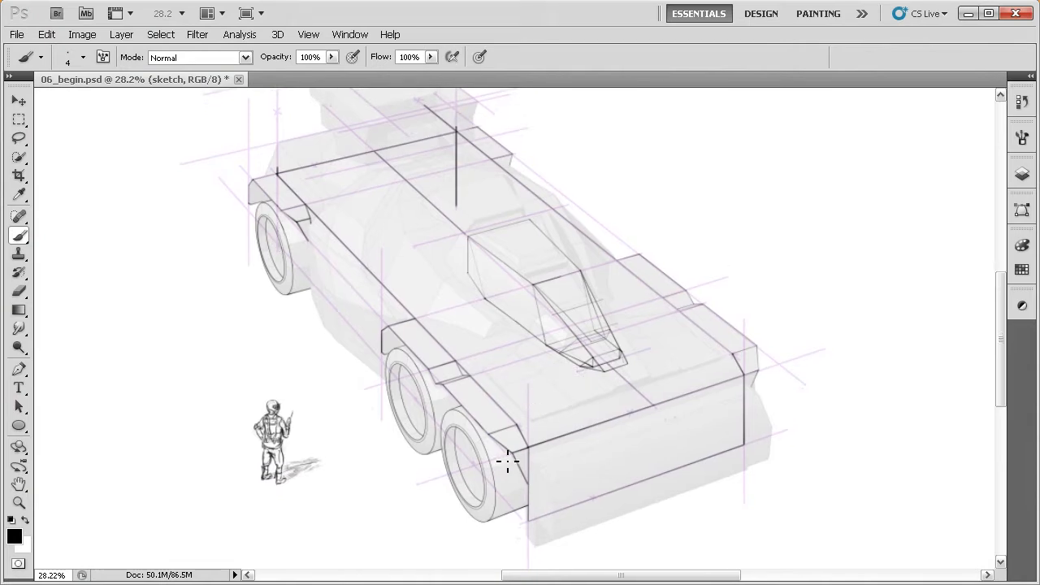
- Hide Group 1 to examine the line sketch on its own, restore it, and inspect the fenders and wheels over the reference
{"action": "left_click", "coordinate": [1022, 174]}
{"action": "left_click", "coordinate": [835, 251]}
{"action": "left_click_drag", "start_coordinate": [611, 347], "coordinate": [593, 341]}
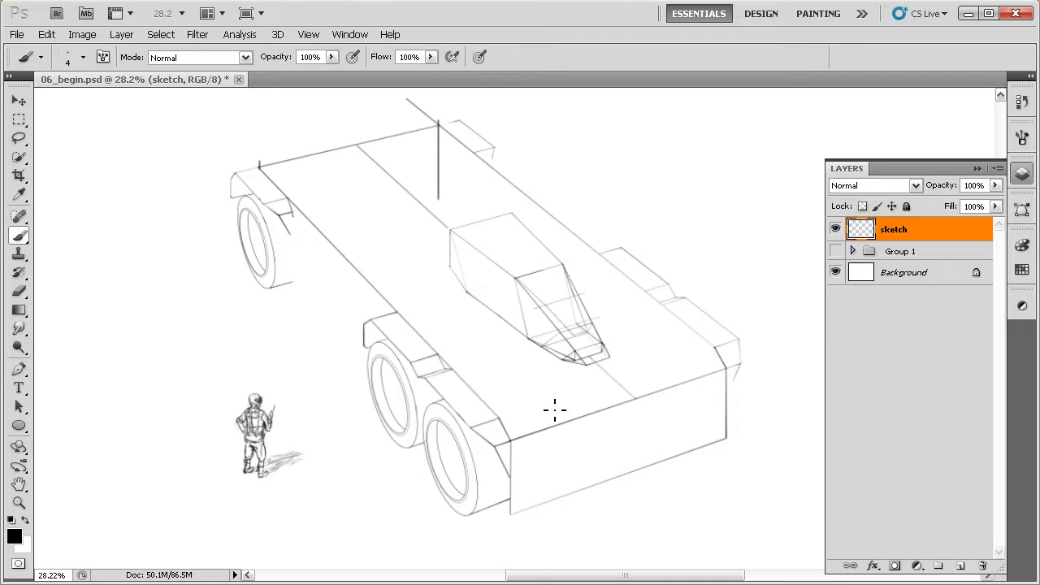
{"action": "left_click", "coordinate": [835, 251]}
{"action": "left_click_drag", "start_coordinate": [435, 363], "coordinate": [489, 327]}
{"action": "left_click_drag", "start_coordinate": [348, 415], "coordinate": [383, 403]}
{"action": "left_click_drag", "start_coordinate": [479, 402], "coordinate": [458, 409]}
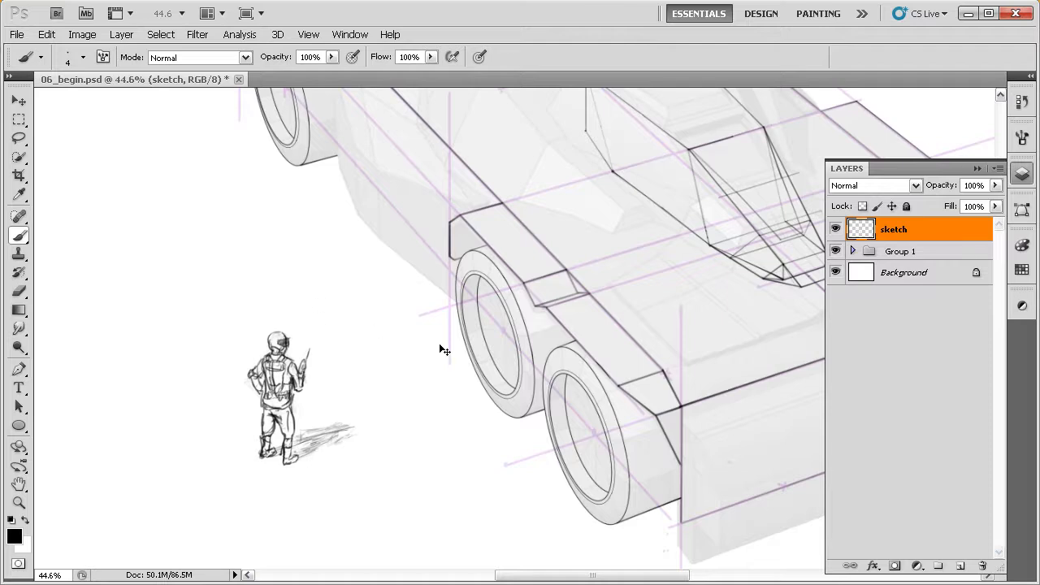
{"action": "left_click_drag", "start_coordinate": [626, 297], "coordinate": [494, 400]}
{"action": "left_click_drag", "start_coordinate": [593, 345], "coordinate": [571, 369]}
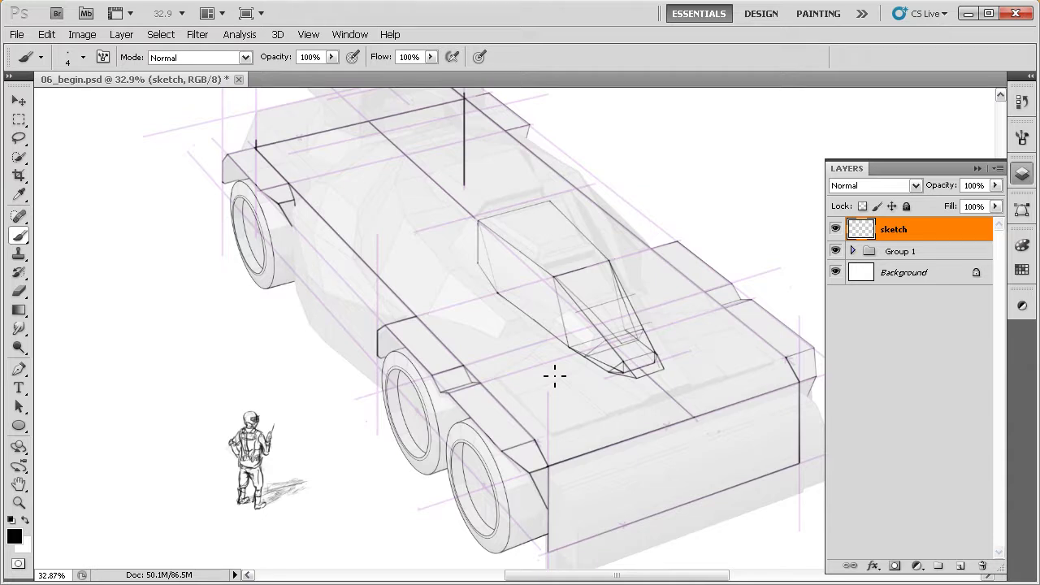
{"action": "left_click_drag", "start_coordinate": [389, 326], "coordinate": [393, 341]}
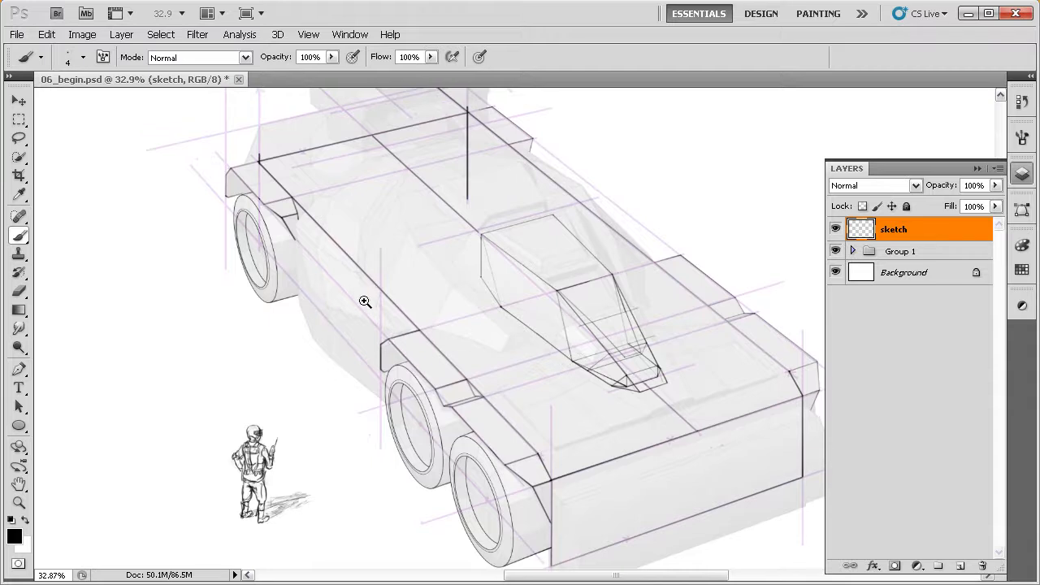
{"action": "left_click_drag", "start_coordinate": [379, 297], "coordinate": [427, 315]}
- Hide the sketch layer briefly to examine the body shape in the 3D reference, and restore it
{"action": "left_click", "coordinate": [835, 229]}
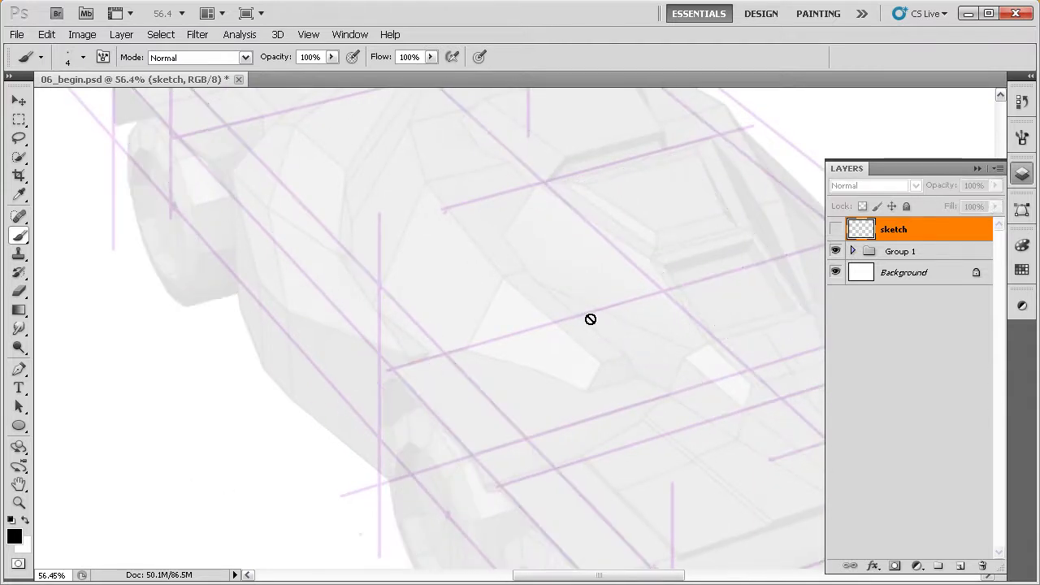
{"action": "left_click", "coordinate": [835, 230]}
{"action": "left_click_drag", "start_coordinate": [762, 271], "coordinate": [718, 304]}
{"action": "scroll", "coordinate": [721, 304], "scroll_direction": "down", "scroll_amount": 2}
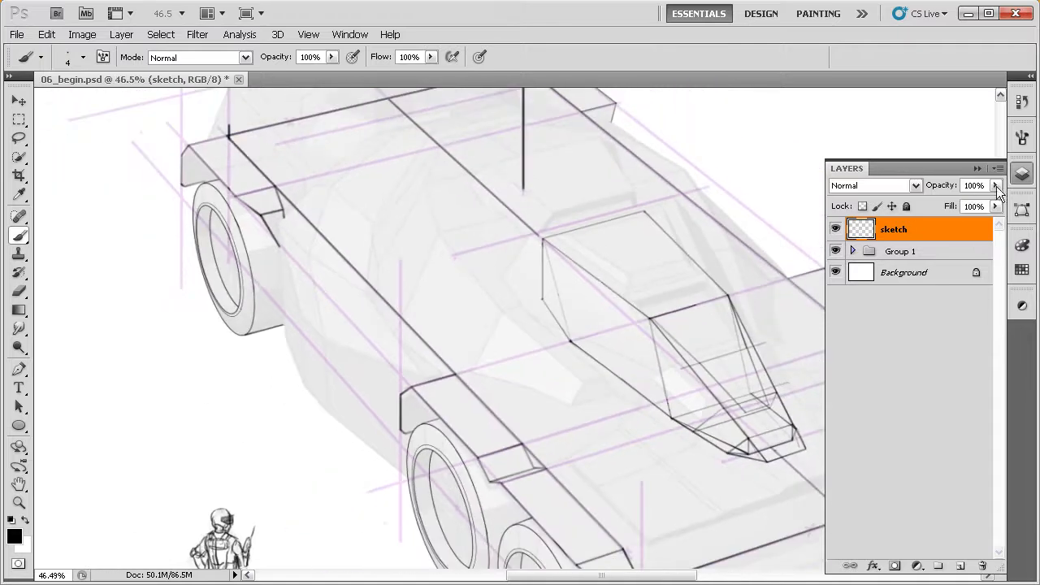
{"action": "left_click", "coordinate": [1021, 174]}
- On the side profile drawing, mark the door with a downward arrow from a dot at its base and two arrows pointing outward sideways
{"action": "left_click_drag", "start_coordinate": [765, 256], "coordinate": [678, 365]}
{"action": "mouse_move", "coordinate": [730, 285]}
{"action": "left_mouse_down"}
{"action": "mouse_move", "coordinate": [634, 382]}
{"action": "mouse_move", "coordinate": [468, 490]}
{"action": "left_mouse_up"}
{"action": "left_click_drag", "start_coordinate": [673, 336], "coordinate": [563, 406]}
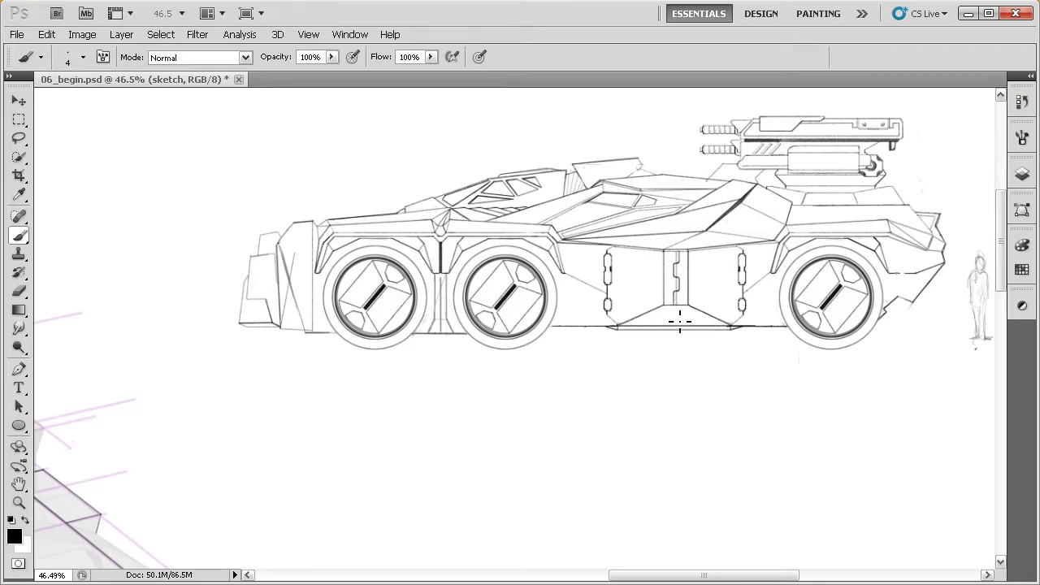
{"action": "left_click", "coordinate": [676, 315]}
{"action": "mouse_move", "coordinate": [675, 317]}
{"action": "left_mouse_down"}
{"action": "mouse_move", "coordinate": [680, 359]}
{"action": "mouse_move", "coordinate": [691, 348]}
{"action": "left_mouse_up"}
{"action": "mouse_move", "coordinate": [714, 279]}
{"action": "left_mouse_down"}
{"action": "mouse_move", "coordinate": [772, 280]}
{"action": "mouse_move", "coordinate": [759, 284]}
{"action": "left_mouse_up"}
{"action": "mouse_move", "coordinate": [638, 276]}
{"action": "left_mouse_down"}
{"action": "mouse_move", "coordinate": [578, 278]}
{"action": "mouse_move", "coordinate": [588, 284]}
{"action": "left_mouse_up"}
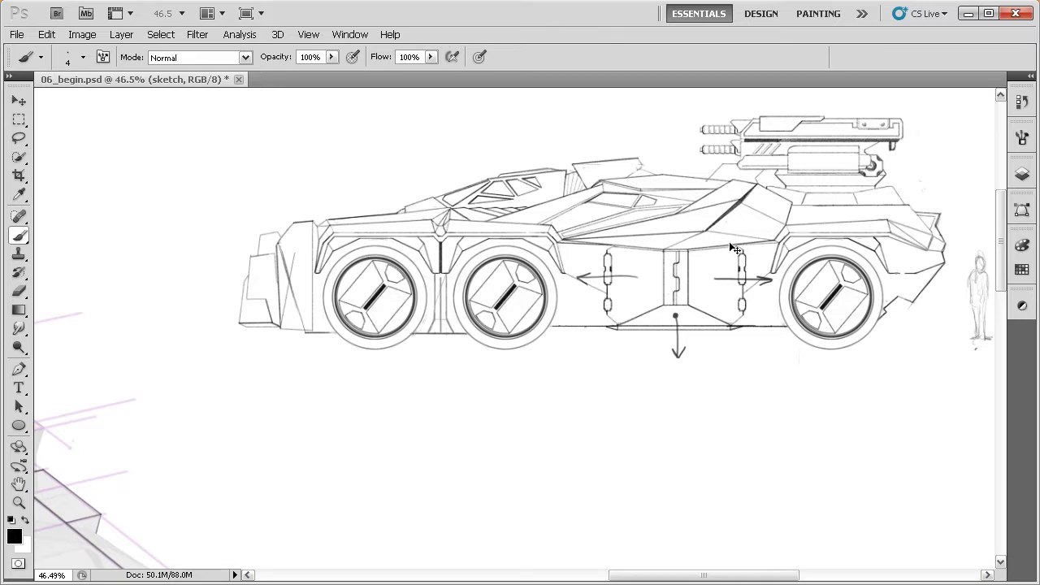
- Temporarily hide the sketch and perspective layers to examine the body side in the 3D sketch, restoring both layers and collapsing Group 1
{"action": "mouse_move", "coordinate": [350, 353]}
{"action": "left_mouse_down"}
{"action": "mouse_move", "coordinate": [360, 362]}
{"action": "mouse_move", "coordinate": [726, 251]}
{"action": "mouse_move", "coordinate": [547, 325]}
{"action": "mouse_move", "coordinate": [504, 216]}
{"action": "mouse_move", "coordinate": [477, 178]}
{"action": "left_mouse_up"}
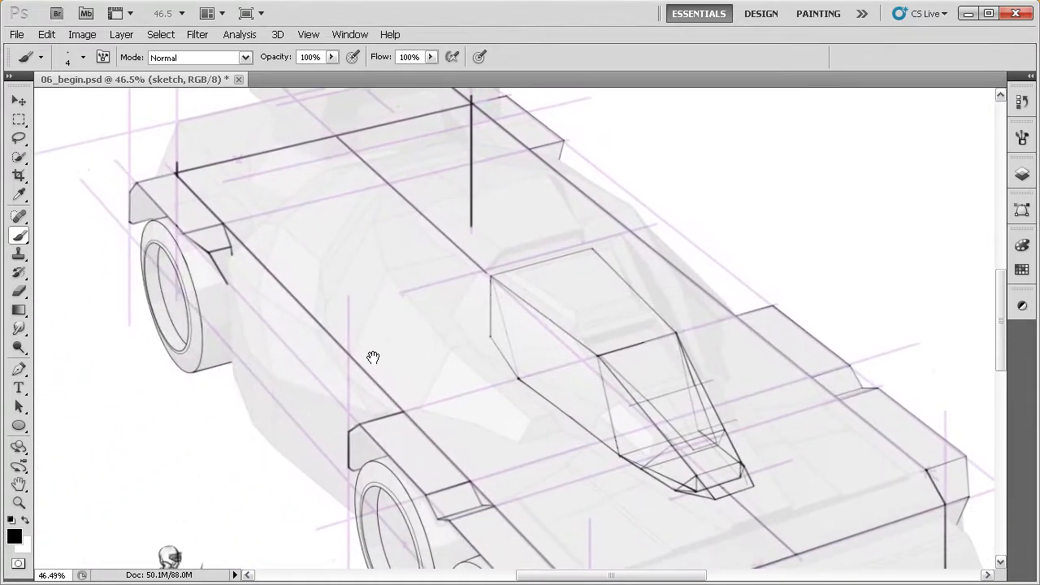
{"action": "left_click", "coordinate": [1022, 174]}
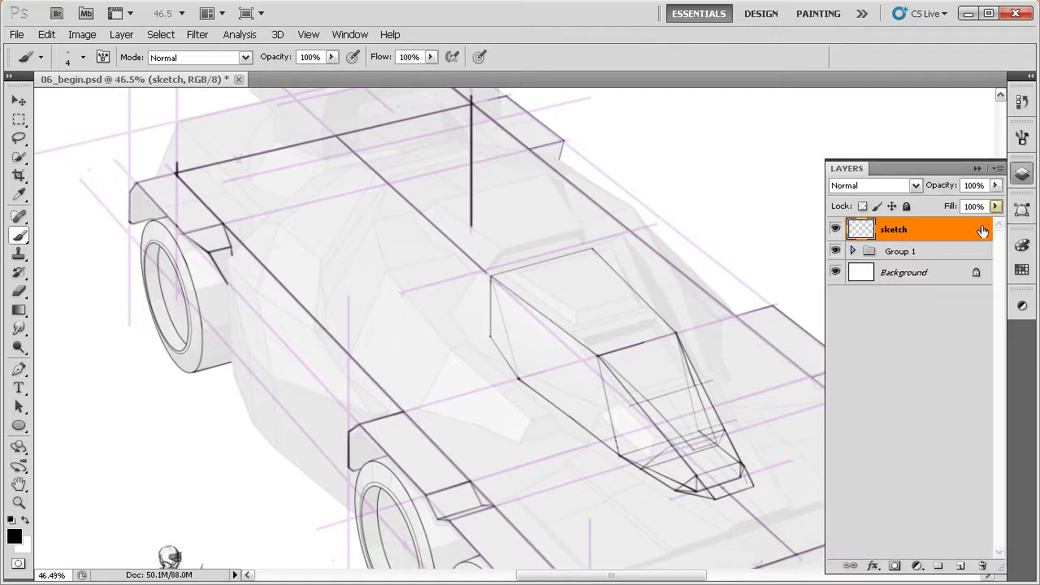
{"action": "left_click", "coordinate": [852, 251]}
{"action": "left_click", "coordinate": [835, 230]}
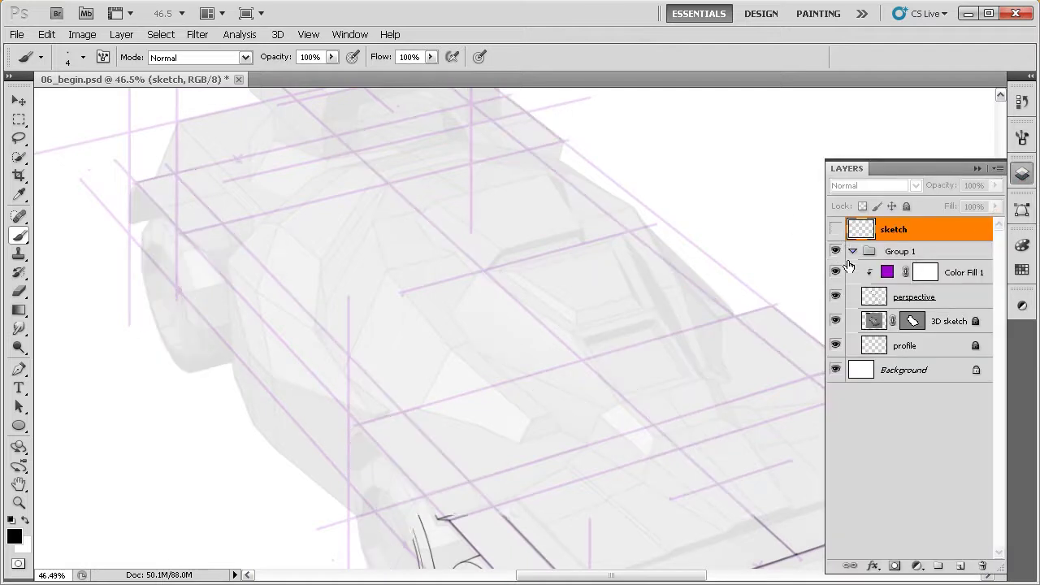
{"action": "left_click_drag", "start_coordinate": [525, 413], "coordinate": [534, 395]}
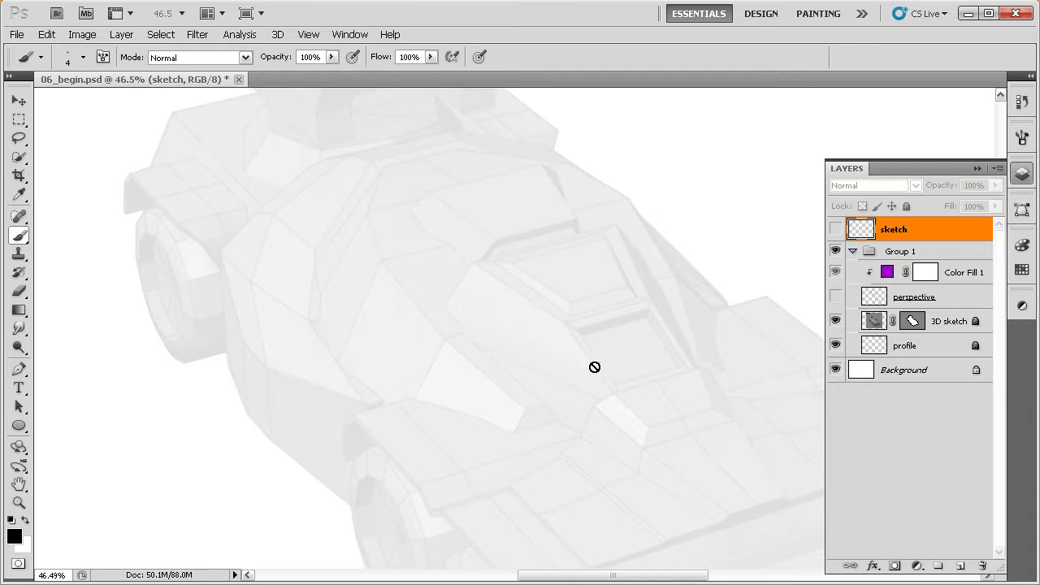
{"action": "left_click_drag", "start_coordinate": [424, 395], "coordinate": [435, 377]}
{"action": "scroll", "coordinate": [435, 377], "scroll_direction": "up", "scroll_amount": 3}
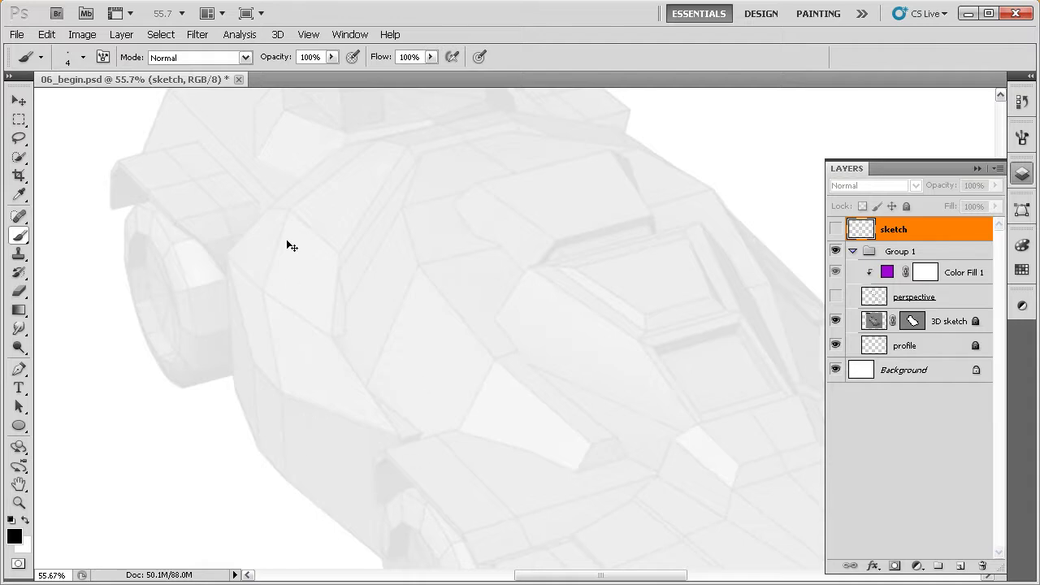
{"action": "left_click", "coordinate": [836, 297]}
{"action": "left_click", "coordinate": [835, 229]}
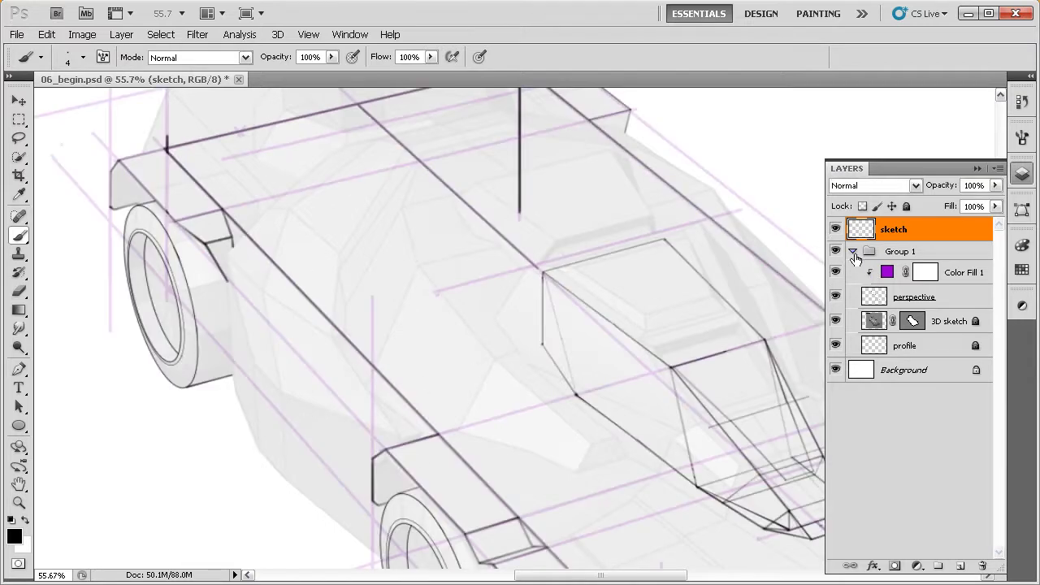
{"action": "left_click", "coordinate": [853, 254]}
{"action": "left_click", "coordinate": [1021, 175]}
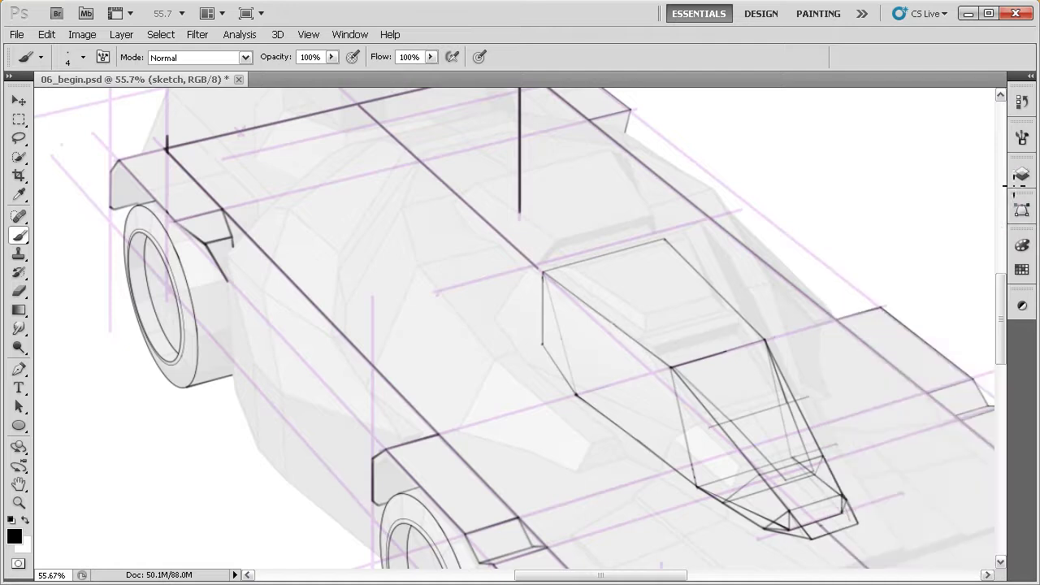
{"action": "left_click", "coordinate": [1021, 175]}
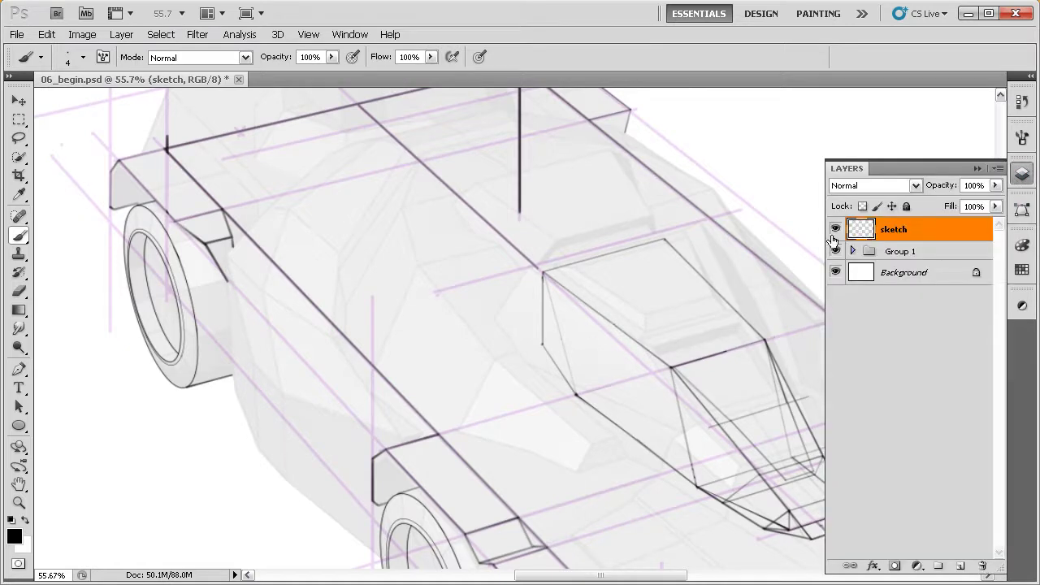
{"action": "left_click", "coordinate": [1021, 174]}
- Draw a thin guide line just below the middle fender's rear top edge, with a short diagonal joining it to the fender's inner corner
{"action": "mouse_move", "coordinate": [516, 338]}
{"action": "left_mouse_down"}
{"action": "mouse_move", "coordinate": [502, 307]}
{"action": "mouse_move", "coordinate": [516, 309]}
{"action": "mouse_move", "coordinate": [531, 348]}
{"action": "left_mouse_up"}
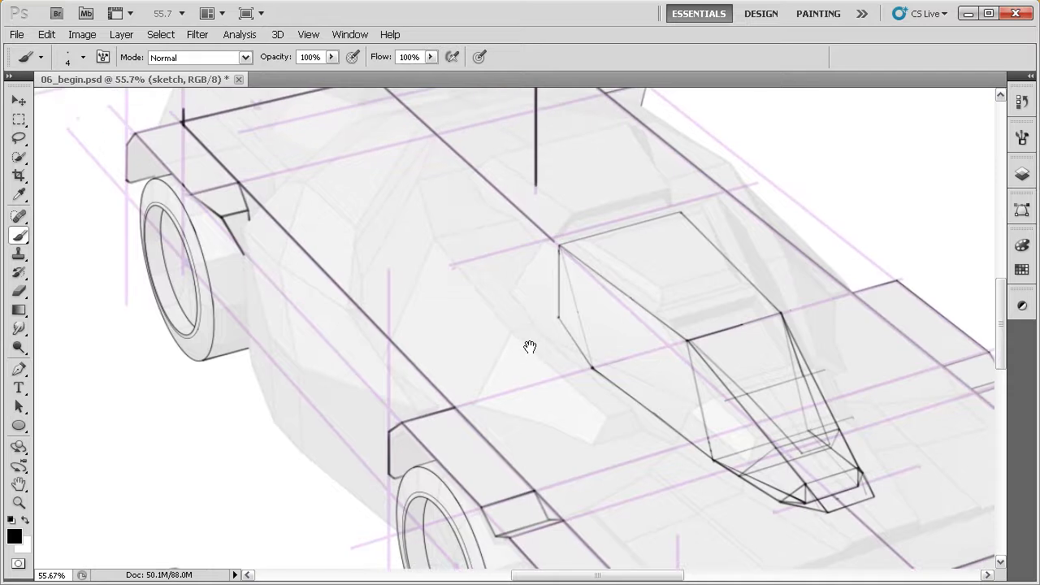
{"action": "left_click_drag", "start_coordinate": [464, 309], "coordinate": [462, 275]}
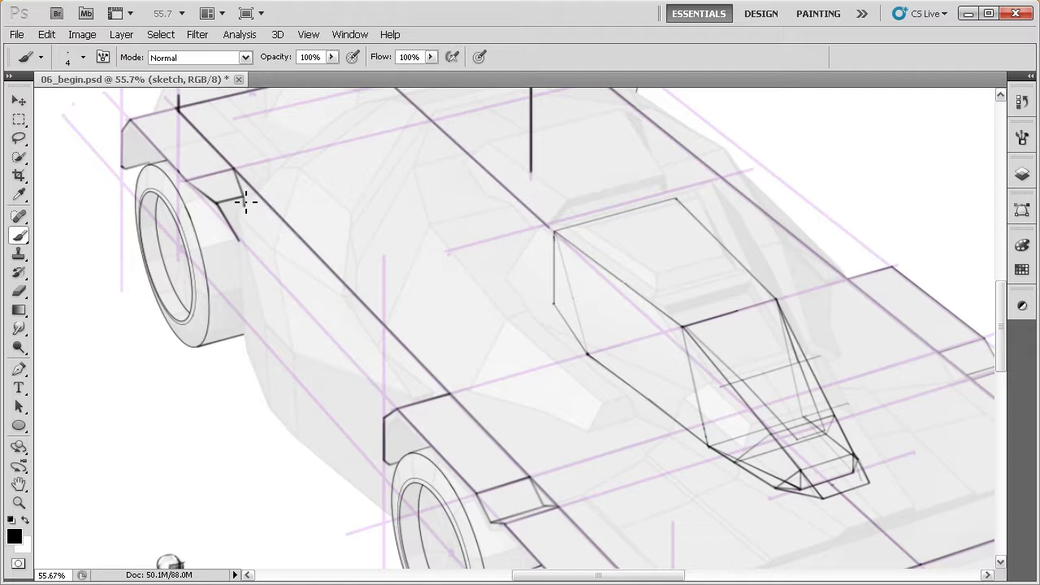
{"action": "left_click_drag", "start_coordinate": [410, 411], "coordinate": [448, 411]}
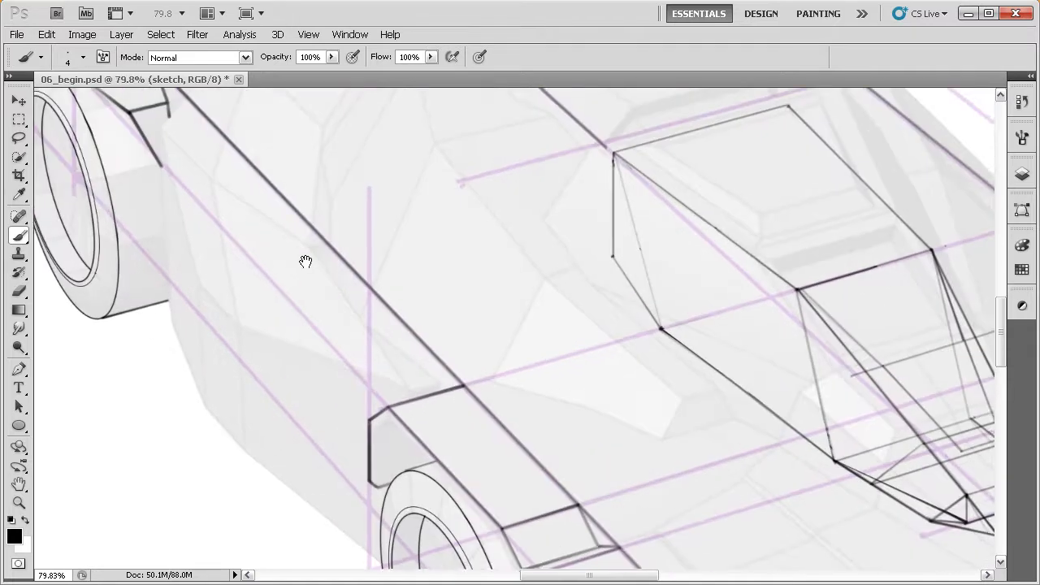
{"action": "left_click_drag", "start_coordinate": [313, 267], "coordinate": [344, 319]}
{"action": "left_click_drag", "start_coordinate": [209, 166], "coordinate": [262, 271]}
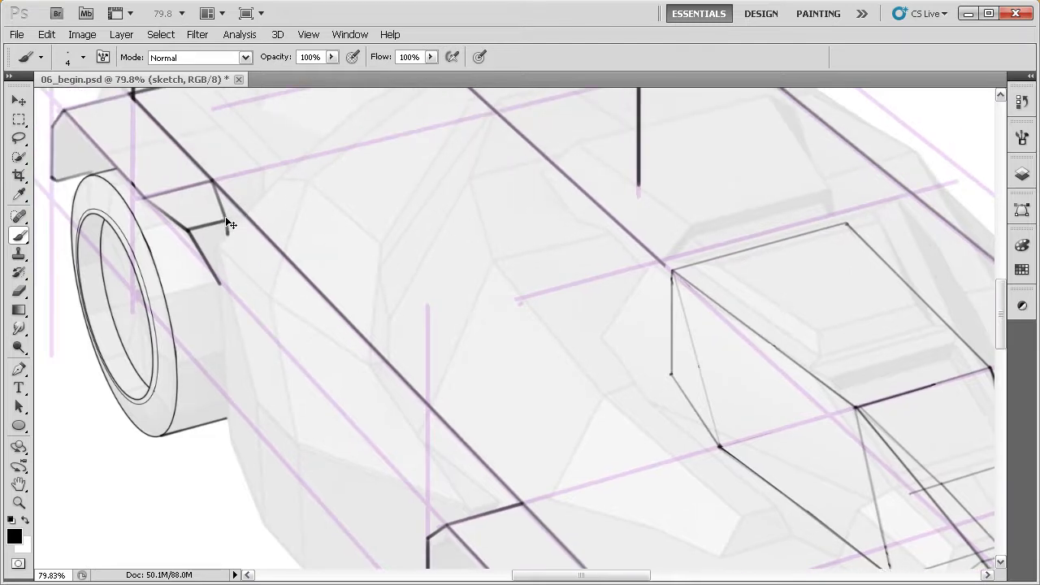
{"action": "left_click_drag", "start_coordinate": [446, 418], "coordinate": [429, 304]}
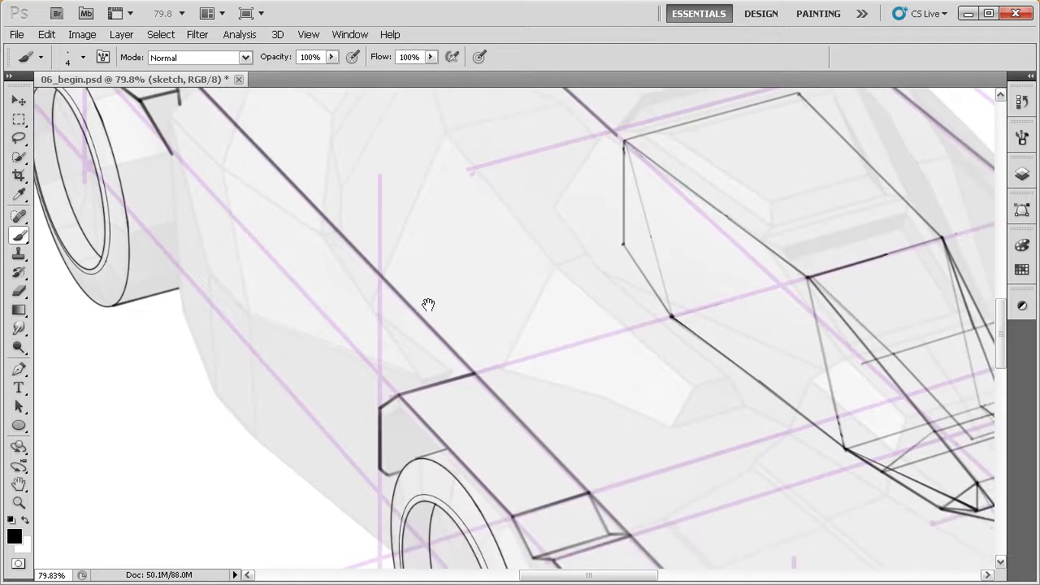
{"action": "left_click", "coordinate": [466, 385]}
{"action": "left_click", "coordinate": [387, 408], "text": "shift"}
{"action": "key", "text": "ctrl+z"}
{"action": "left_click_drag", "start_coordinate": [464, 385], "coordinate": [382, 408]}
{"action": "key", "text": "ctrl+z"}
{"action": "left_click_drag", "start_coordinate": [474, 375], "coordinate": [451, 390]}
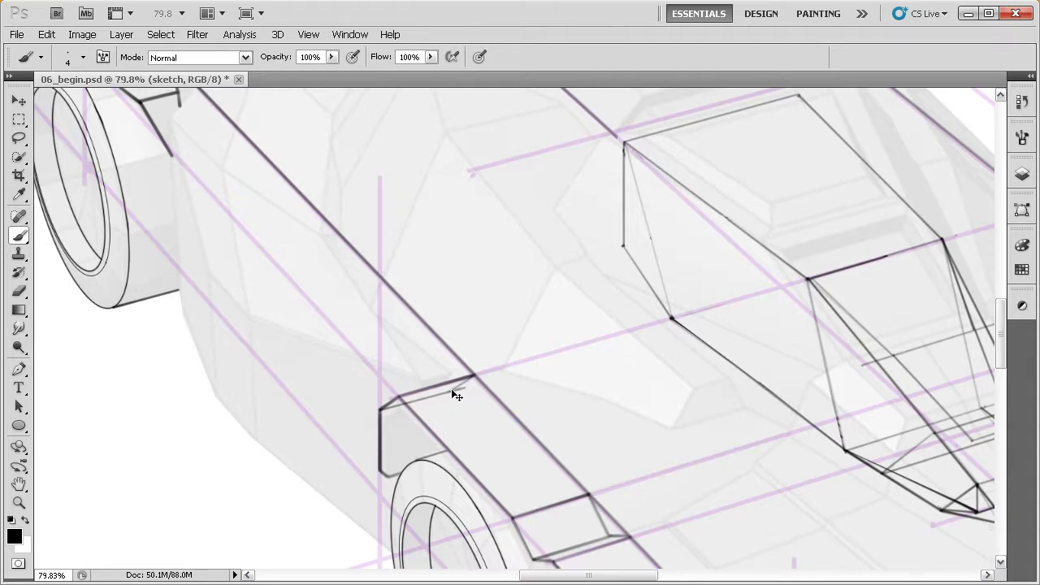
{"action": "left_click_drag", "start_coordinate": [458, 393], "coordinate": [473, 414]}
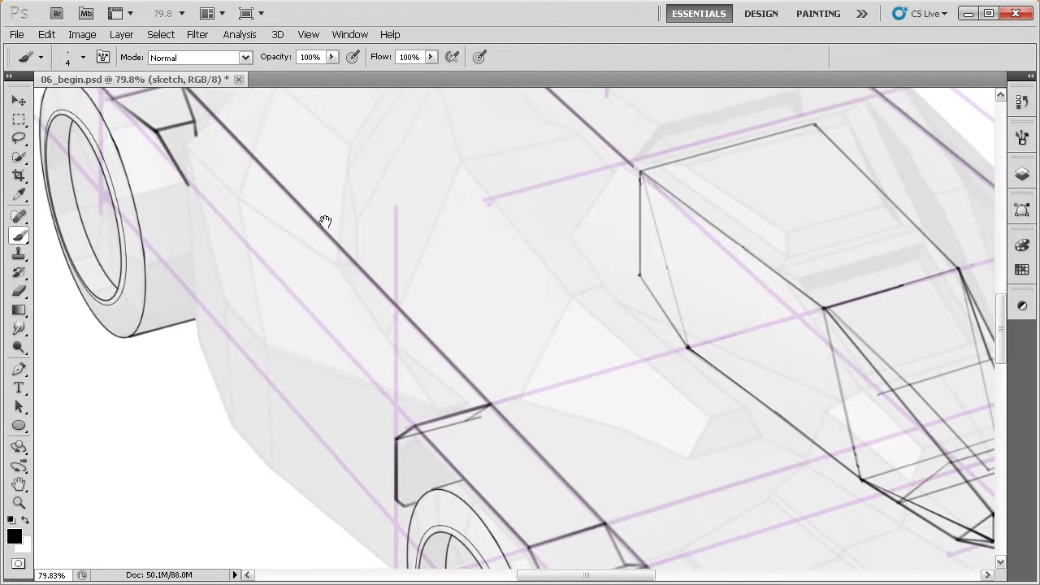
{"action": "left_click_drag", "start_coordinate": [477, 423], "coordinate": [340, 276]}
{"action": "left_click", "coordinate": [196, 124], "text": "shift"}
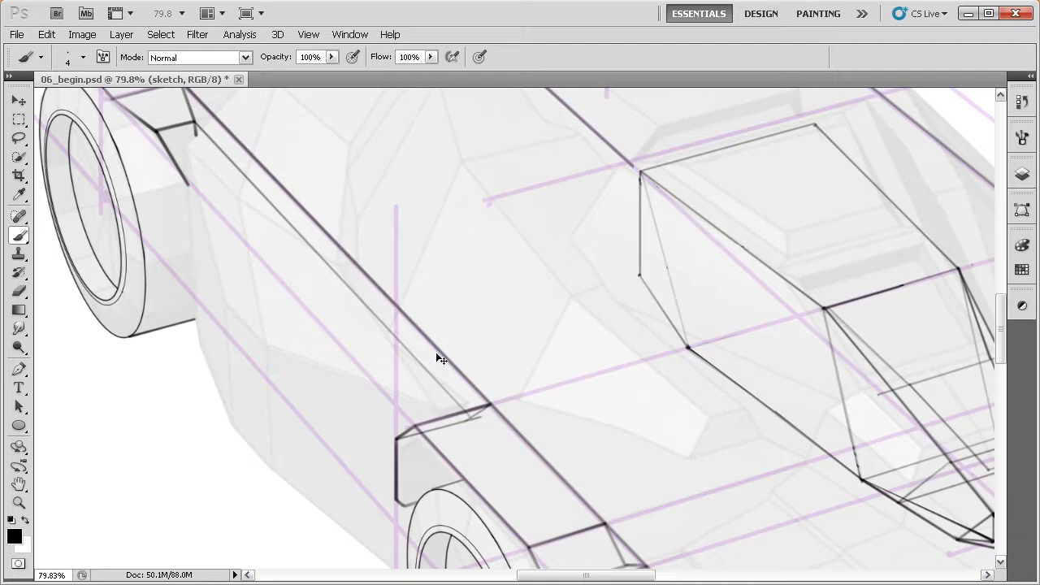
{"action": "key", "text": "ctrl+alt+z"}
{"action": "key", "text": "ctrl+alt+z"}
{"action": "key", "text": "ctrl+alt+z"}
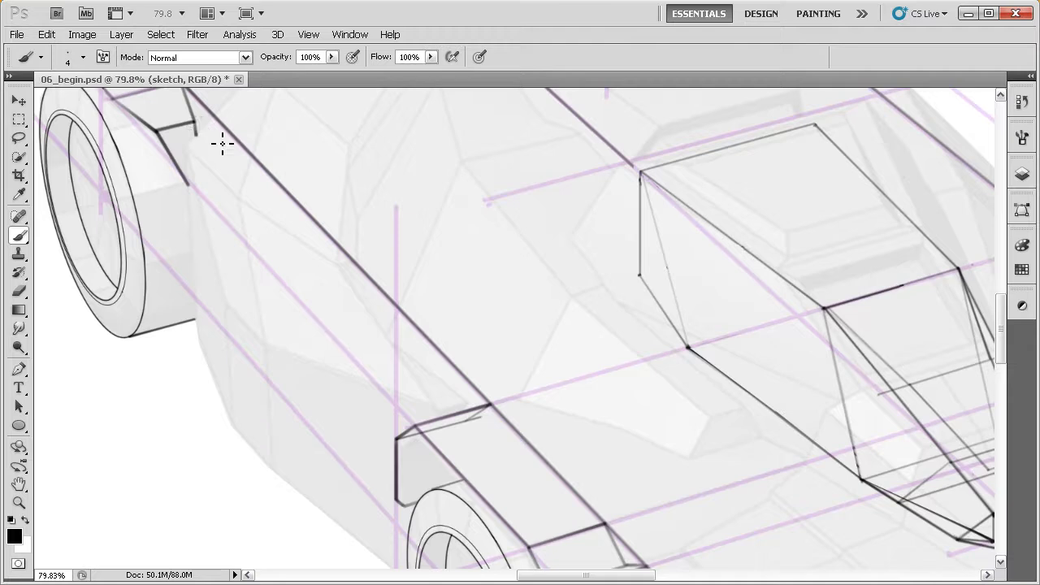
- Draw a straight line from the rear fender's lower inner corner to the middle fender's guide line, darkening it with repeated passes
{"action": "left_click", "coordinate": [477, 423], "text": "shift"}
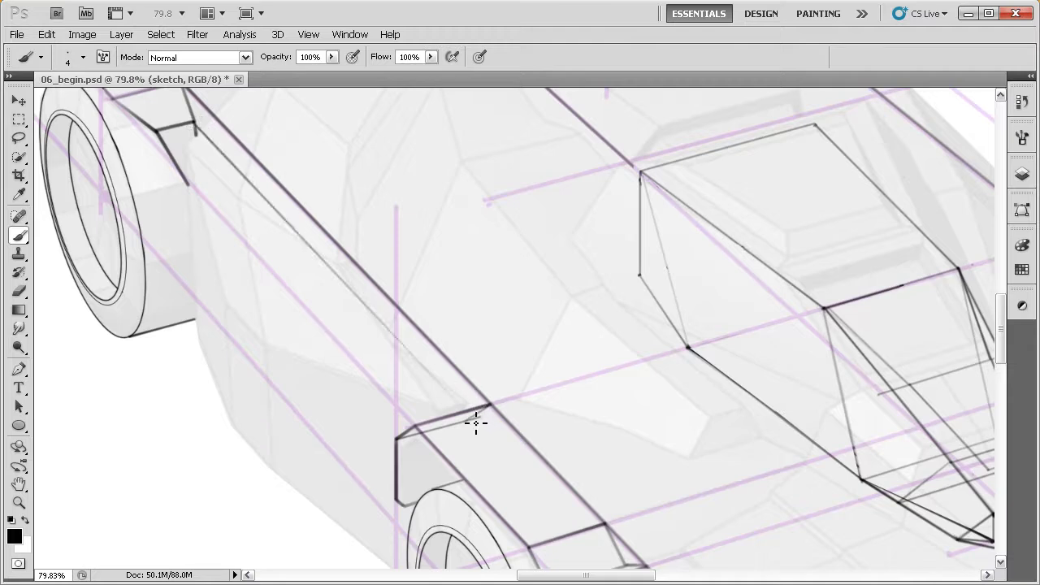
{"action": "left_click", "coordinate": [196, 124], "text": "shift"}
{"action": "left_click", "coordinate": [471, 419], "text": "shift"}
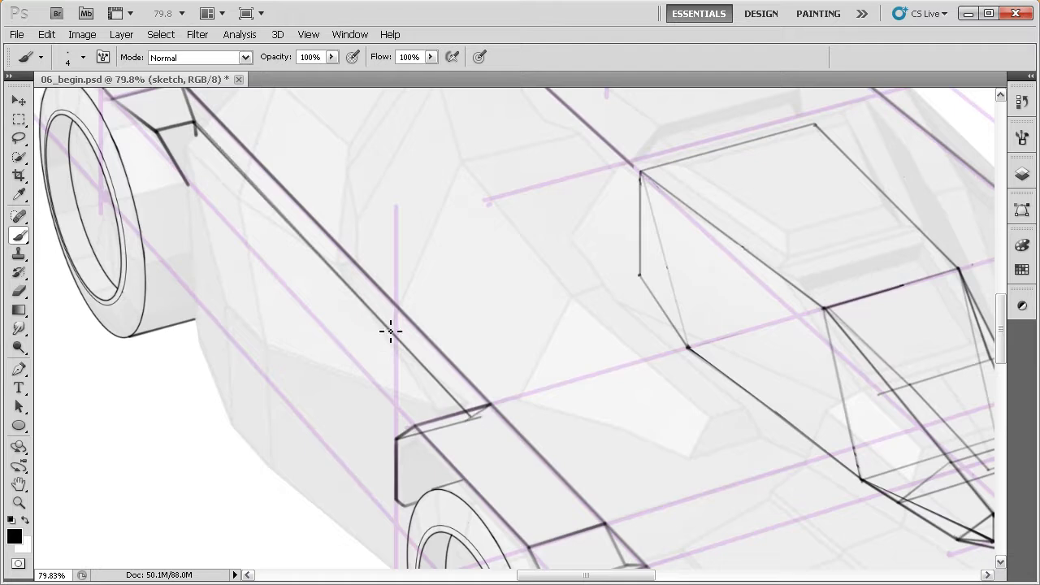
{"action": "left_click", "coordinate": [199, 126], "text": "shift"}
- Erase the leftover guide line below the middle fender's rear top edge with a 10 px eraser
{"action": "left_click_drag", "start_coordinate": [502, 401], "coordinate": [498, 368]}
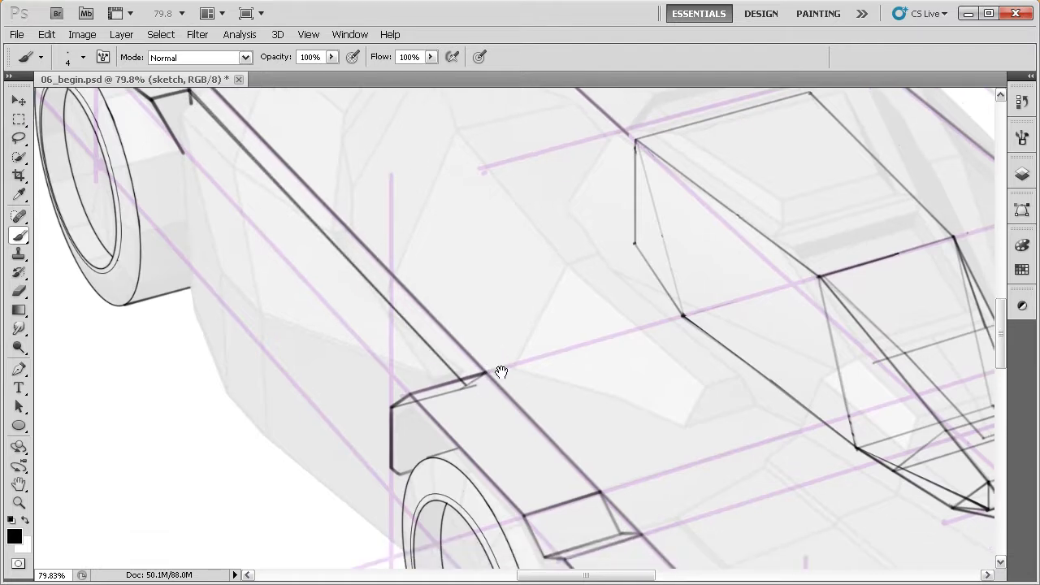
{"action": "key", "text": "e"}
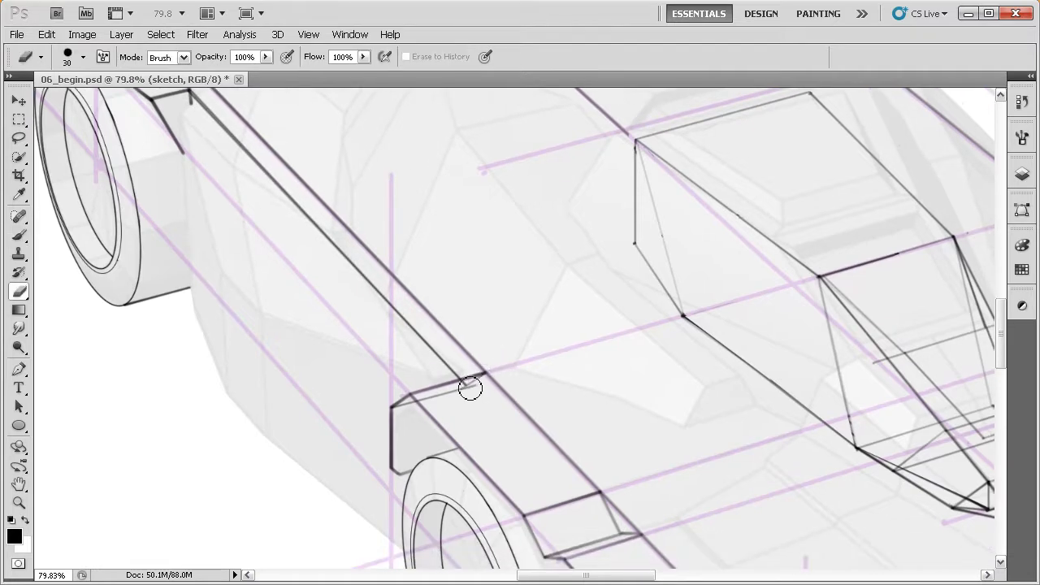
{"action": "left_click_drag", "start_coordinate": [479, 395], "coordinate": [474, 392]}
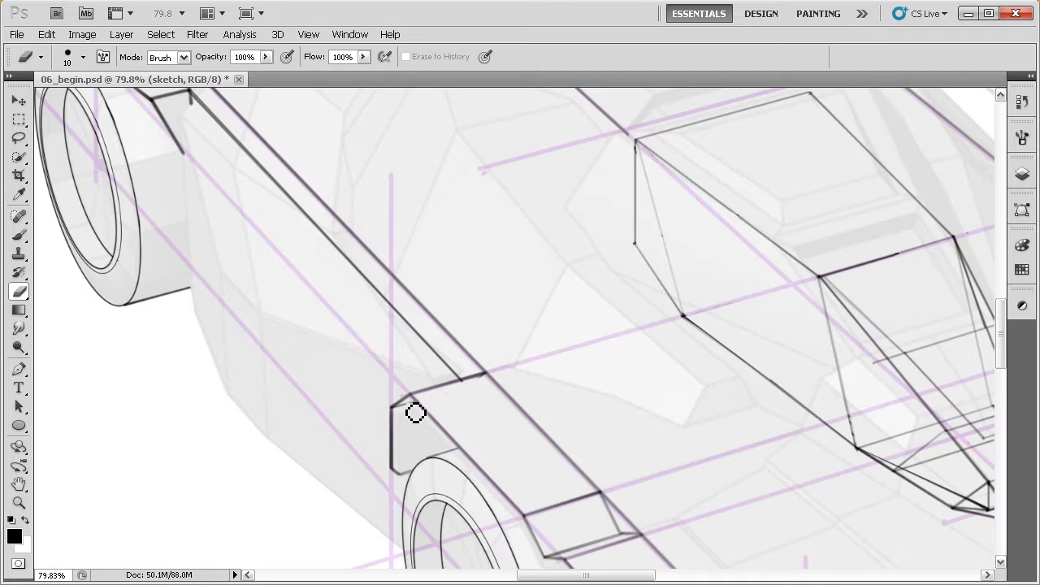
{"action": "left_click_drag", "start_coordinate": [418, 413], "coordinate": [411, 415]}
{"action": "left_click_drag", "start_coordinate": [507, 257], "coordinate": [493, 254]}
{"action": "mouse_move", "coordinate": [483, 352]}
{"action": "left_mouse_down"}
{"action": "mouse_move", "coordinate": [544, 422]}
{"action": "mouse_move", "coordinate": [558, 421]}
{"action": "mouse_move", "coordinate": [520, 401]}
{"action": "left_mouse_up"}
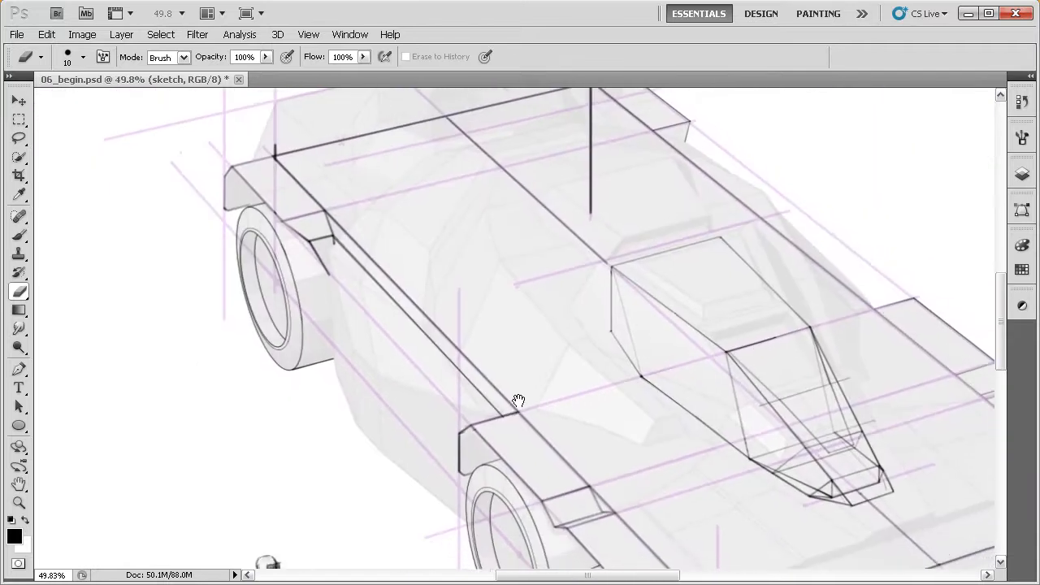
- Compare the side body between the fenders in the side profile with the same area of the perspective drawing
{"action": "left_click_drag", "start_coordinate": [531, 323], "coordinate": [469, 357]}
{"action": "left_click_drag", "start_coordinate": [631, 246], "coordinate": [452, 399]}
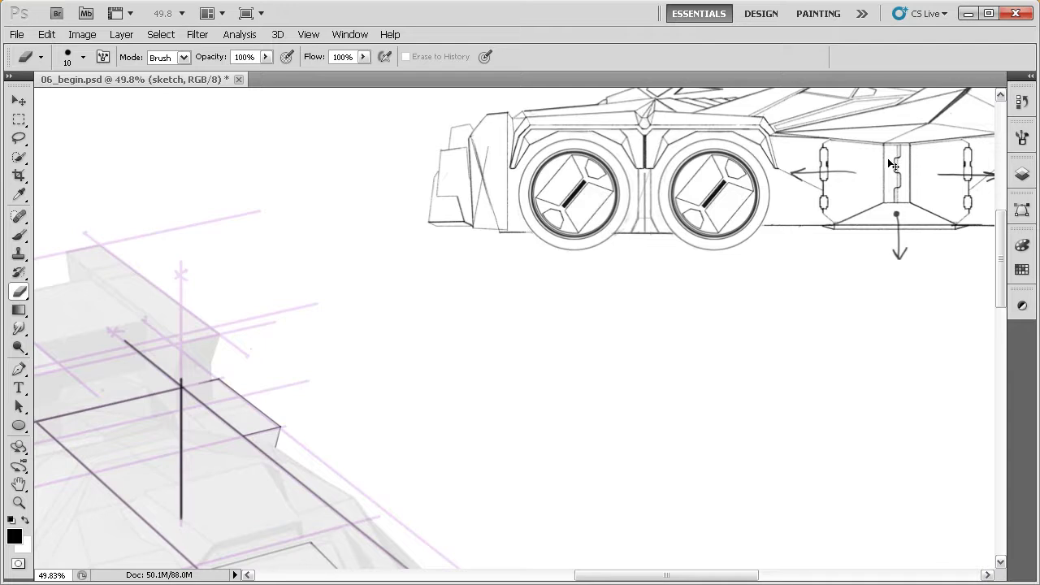
{"action": "left_click_drag", "start_coordinate": [332, 409], "coordinate": [687, 204]}
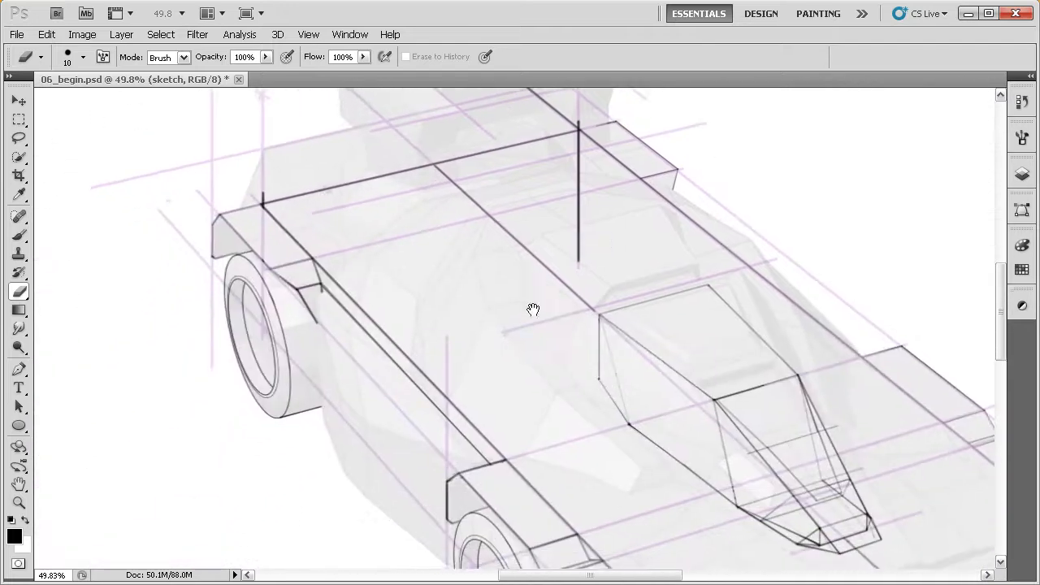
{"action": "left_click_drag", "start_coordinate": [430, 393], "coordinate": [438, 391]}
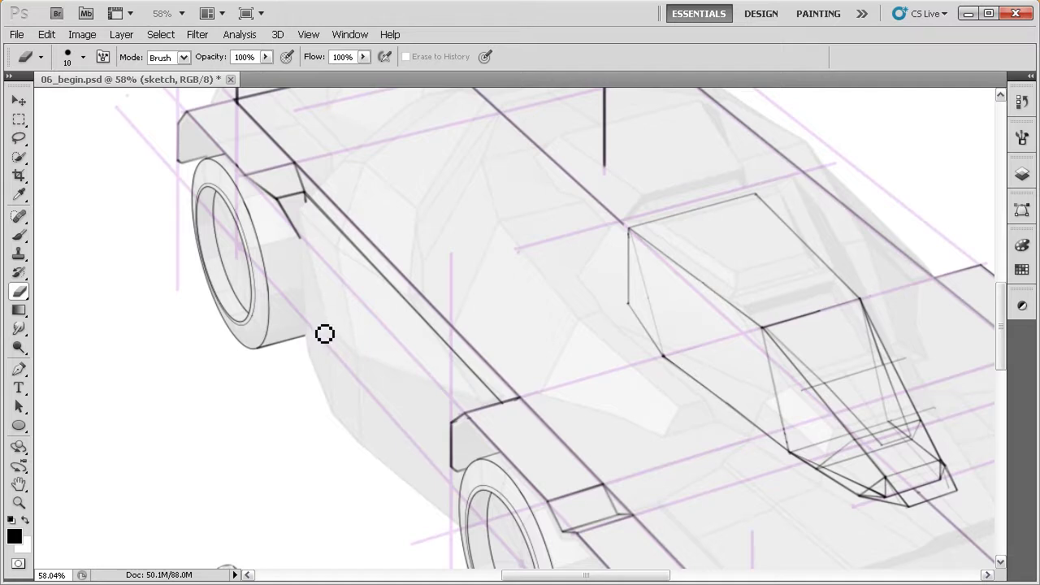
{"action": "key", "text": "b"}
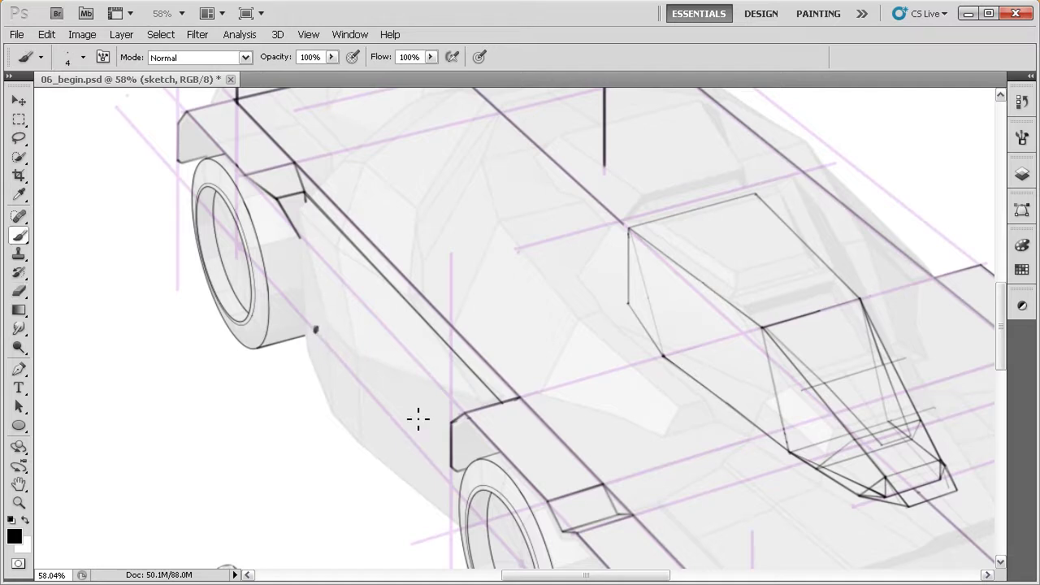
{"action": "left_click", "coordinate": [397, 418]}
{"action": "key", "text": "ctrl+z"}
{"action": "key", "text": "ctrl+z"}
{"action": "left_click_drag", "start_coordinate": [461, 384], "coordinate": [436, 398]}
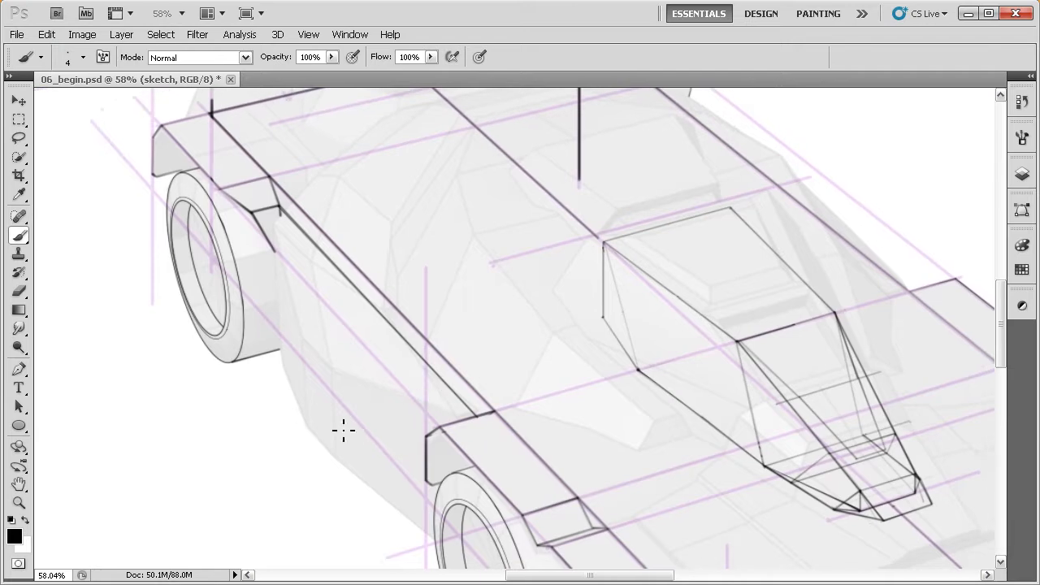
{"action": "left_click_drag", "start_coordinate": [341, 443], "coordinate": [427, 398]}
{"action": "mouse_move", "coordinate": [542, 372]}
{"action": "left_mouse_down"}
{"action": "mouse_move", "coordinate": [499, 366]}
{"action": "mouse_move", "coordinate": [552, 360]}
{"action": "left_mouse_up"}
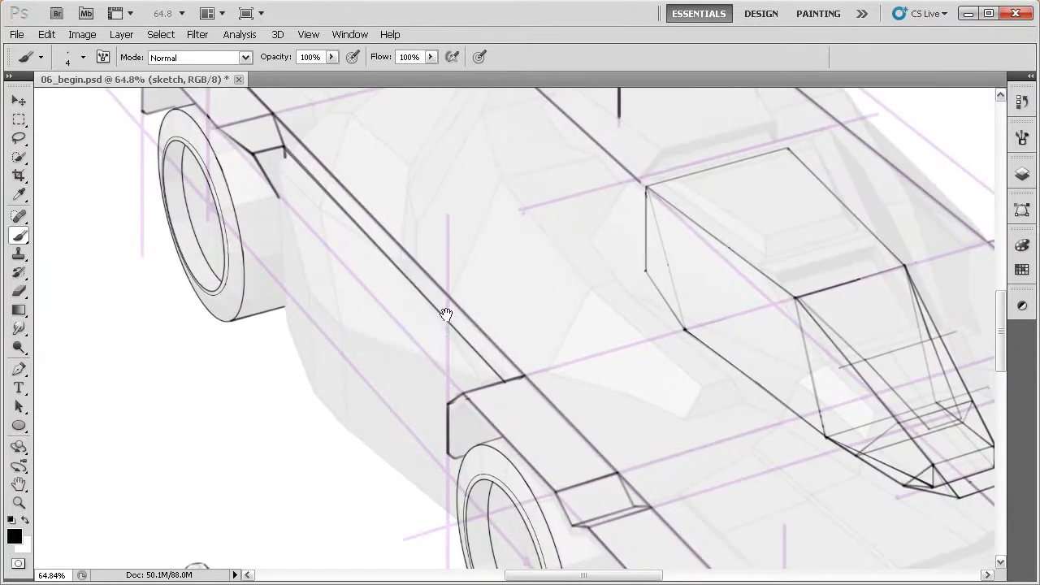
{"action": "left_click_drag", "start_coordinate": [445, 293], "coordinate": [446, 308]}
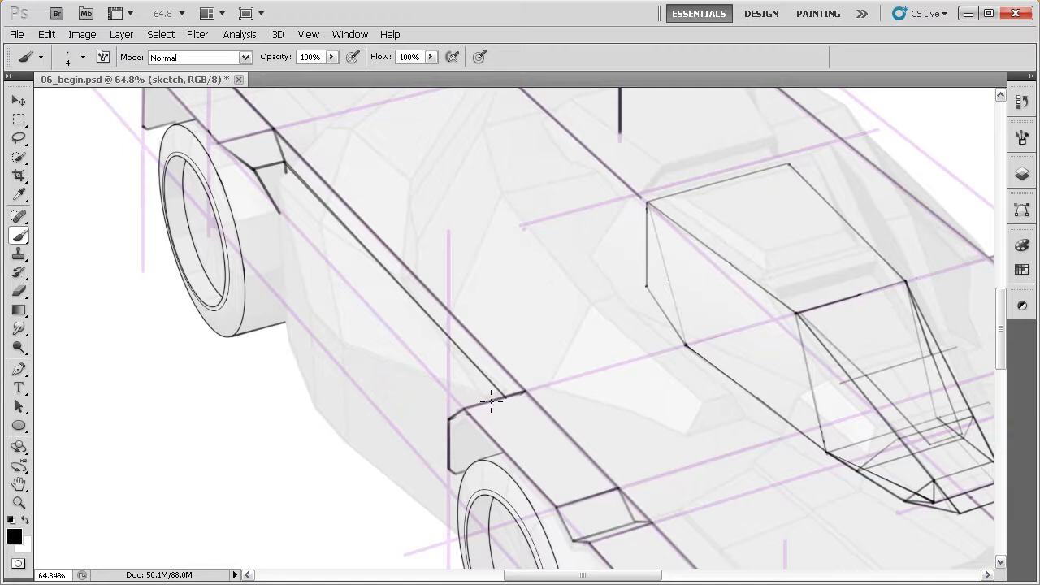
{"action": "left_click_drag", "start_coordinate": [481, 405], "coordinate": [474, 394]}
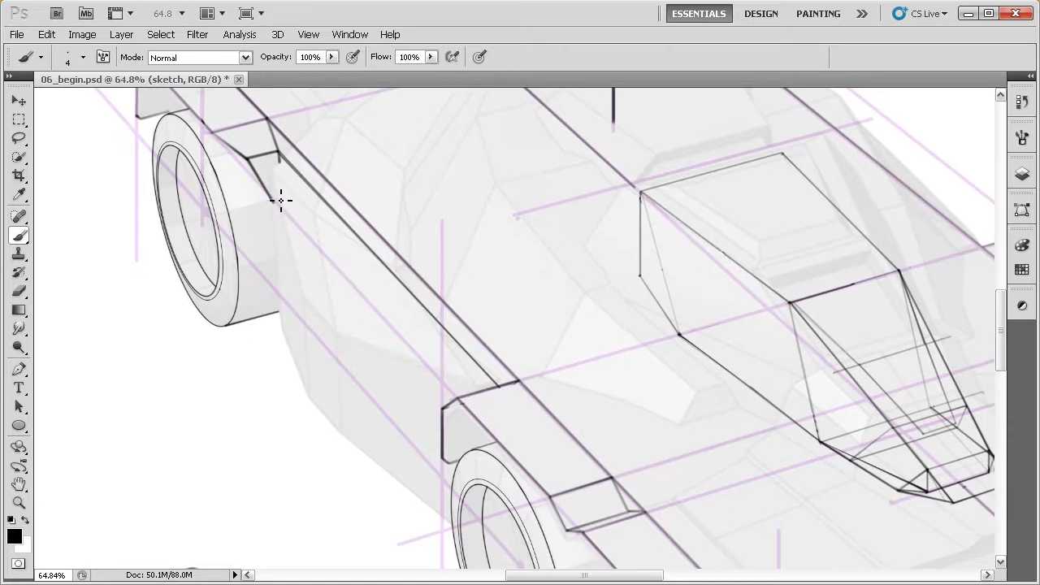
{"action": "left_click_drag", "start_coordinate": [376, 314], "coordinate": [374, 304]}
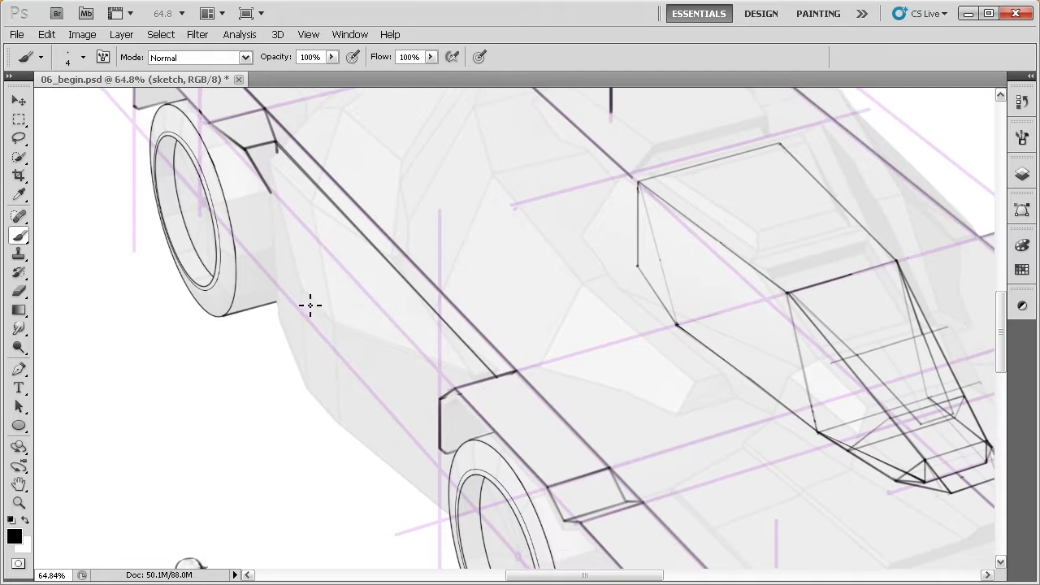
- Try placing two vertical brush guide lines on the lower side body just in front of the rear wheel
{"action": "left_click_drag", "start_coordinate": [308, 307], "coordinate": [311, 394]}
{"action": "scroll", "coordinate": [345, 357], "scroll_direction": "up", "scroll_amount": 3}
{"action": "left_click_drag", "start_coordinate": [293, 260], "coordinate": [307, 403]}
{"action": "key", "text": "ctrl+z"}
{"action": "left_click_drag", "start_coordinate": [295, 255], "coordinate": [306, 409]}
{"action": "left_click_drag", "start_coordinate": [348, 295], "coordinate": [354, 468]}
- Draw a straight horizontal line in the side profile joining the inner fender corners at the panel's upper edge
{"action": "left_click_drag", "start_coordinate": [438, 427], "coordinate": [405, 357]}
{"action": "left_click_drag", "start_coordinate": [483, 355], "coordinate": [401, 378]}
{"action": "left_click_drag", "start_coordinate": [325, 302], "coordinate": [337, 406]}
{"action": "left_click", "coordinate": [375, 372], "text": "alt"}
{"action": "mouse_move", "coordinate": [387, 373]}
{"action": "left_mouse_down"}
{"action": "mouse_move", "coordinate": [362, 385]}
{"action": "mouse_move", "coordinate": [370, 371]}
{"action": "mouse_move", "coordinate": [482, 365]}
{"action": "mouse_move", "coordinate": [436, 358]}
{"action": "mouse_move", "coordinate": [588, 316]}
{"action": "mouse_move", "coordinate": [563, 292]}
{"action": "mouse_move", "coordinate": [385, 408]}
{"action": "mouse_move", "coordinate": [502, 377]}
{"action": "mouse_move", "coordinate": [495, 413]}
{"action": "mouse_move", "coordinate": [492, 387]}
{"action": "left_mouse_up"}
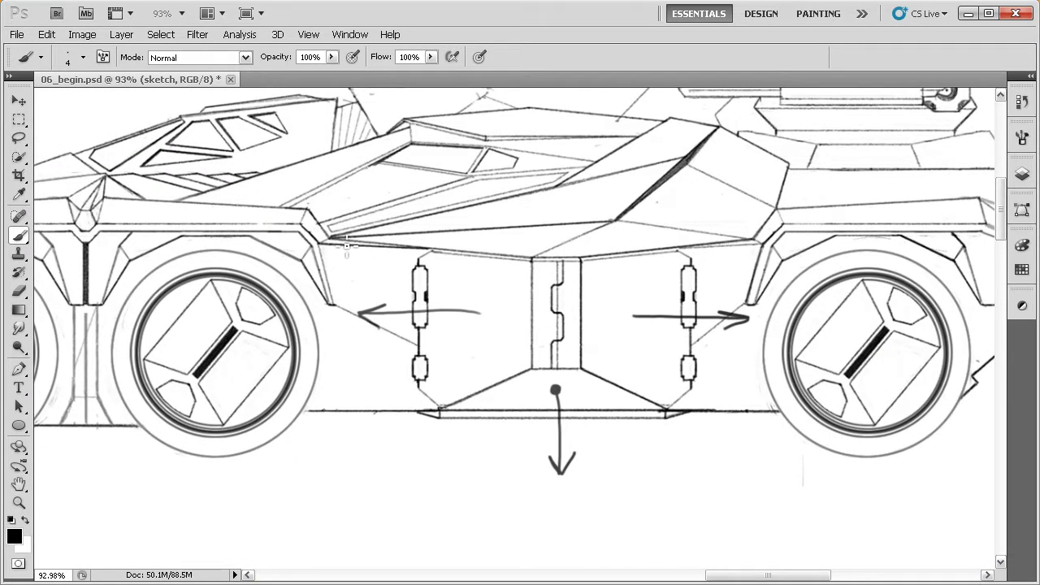
{"action": "left_click_drag", "start_coordinate": [355, 245], "coordinate": [759, 244]}
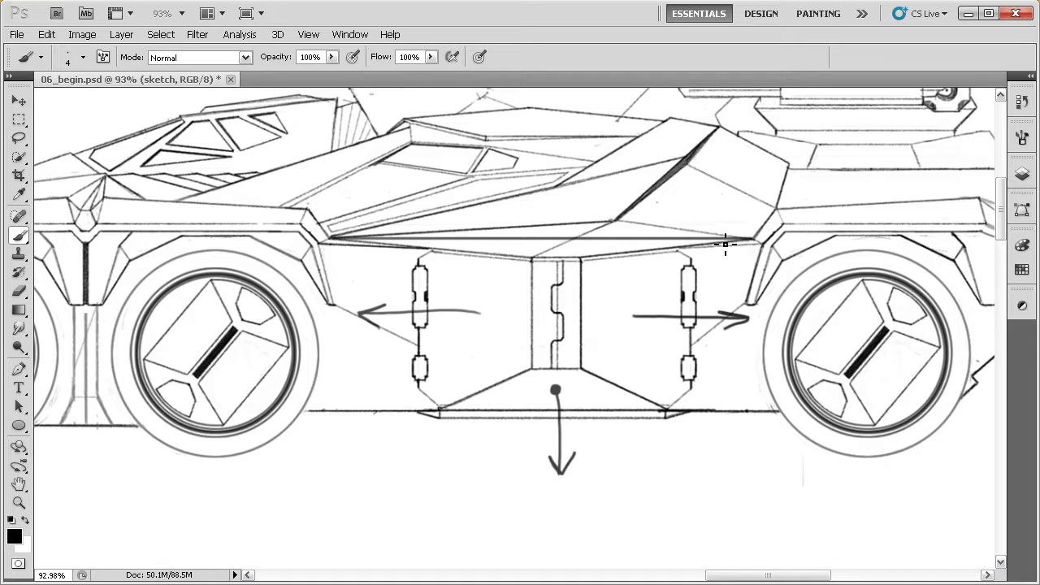
- Lasso the two vertical guide lines in the perspective drawing, delete them and clear the selection
{"action": "left_click_drag", "start_coordinate": [280, 346], "coordinate": [662, 268]}
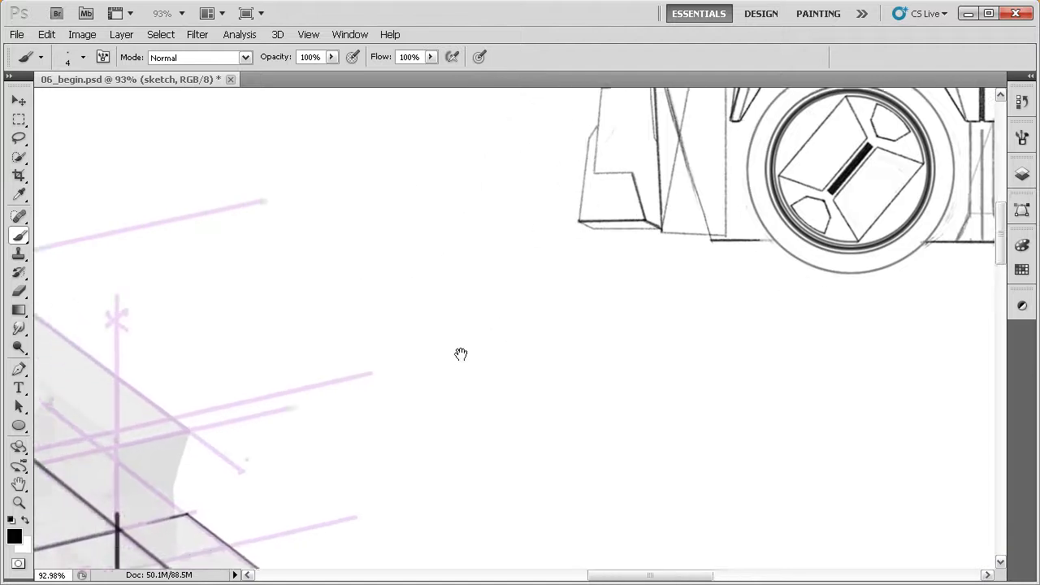
{"action": "scroll", "coordinate": [370, 397], "scroll_direction": "down", "scroll_amount": 1}
{"action": "left_click_drag", "start_coordinate": [370, 397], "coordinate": [590, 184]}
{"action": "mouse_move", "coordinate": [552, 292]}
{"action": "left_mouse_down"}
{"action": "mouse_move", "coordinate": [531, 265]}
{"action": "mouse_move", "coordinate": [511, 279]}
{"action": "mouse_move", "coordinate": [501, 312]}
{"action": "left_mouse_up"}
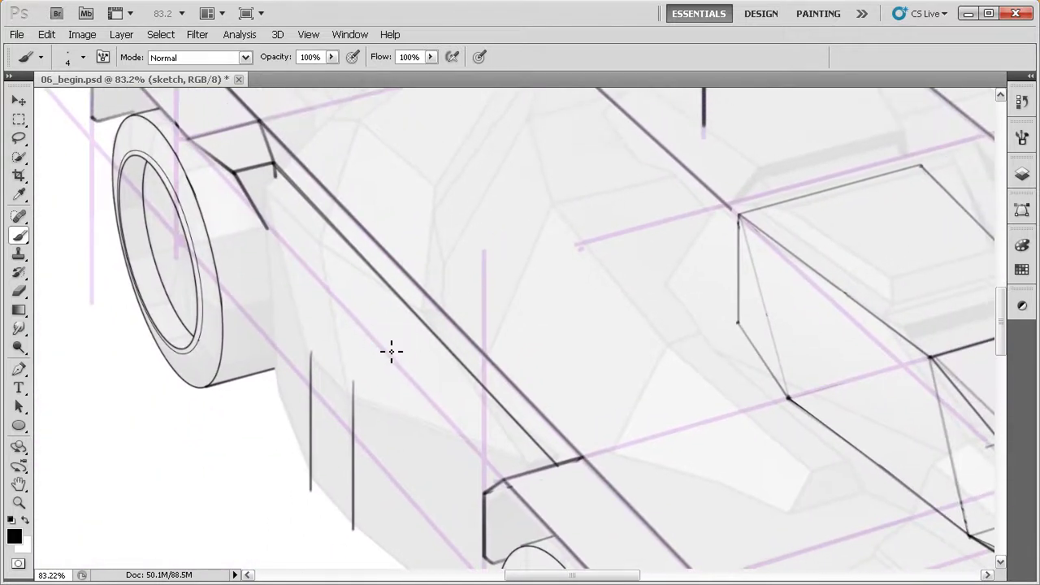
{"action": "key", "text": "e"}
{"action": "scroll", "coordinate": [337, 378], "scroll_direction": "down", "scroll_amount": 2}
{"action": "key", "text": "l"}
{"action": "mouse_move", "coordinate": [357, 375]}
{"action": "left_mouse_down"}
{"action": "mouse_move", "coordinate": [303, 295]}
{"action": "mouse_move", "coordinate": [274, 470]}
{"action": "mouse_move", "coordinate": [366, 493]}
{"action": "mouse_move", "coordinate": [388, 415]}
{"action": "left_mouse_up"}
{"action": "key", "text": "Delete"}
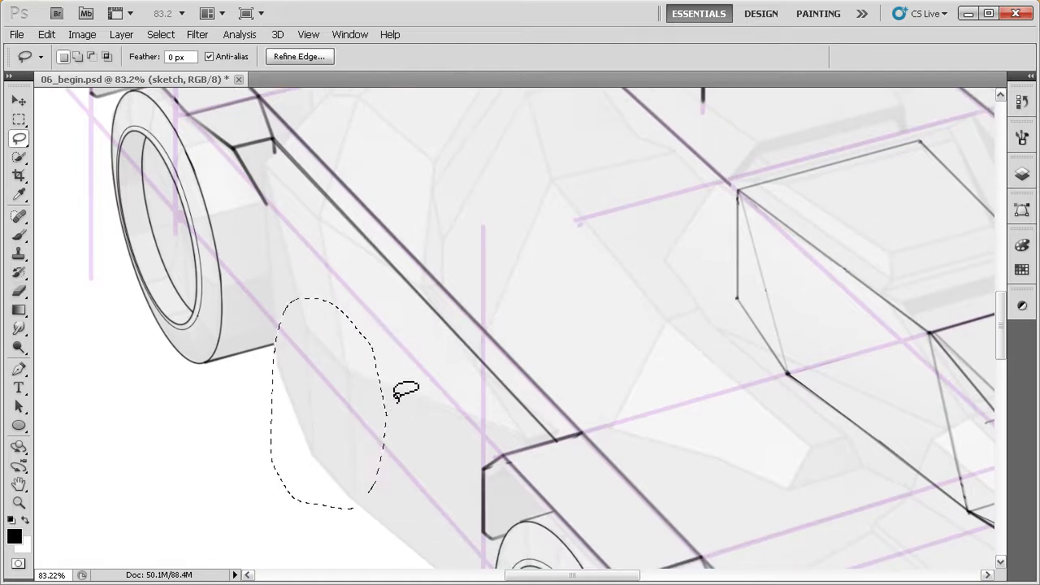
{"action": "key", "text": "ctrl+d"}
- Examine the side panel's upper edge between the middle and rear fender corners in the side profile
{"action": "left_click_drag", "start_coordinate": [381, 329], "coordinate": [377, 324]}
{"action": "key", "text": "b"}
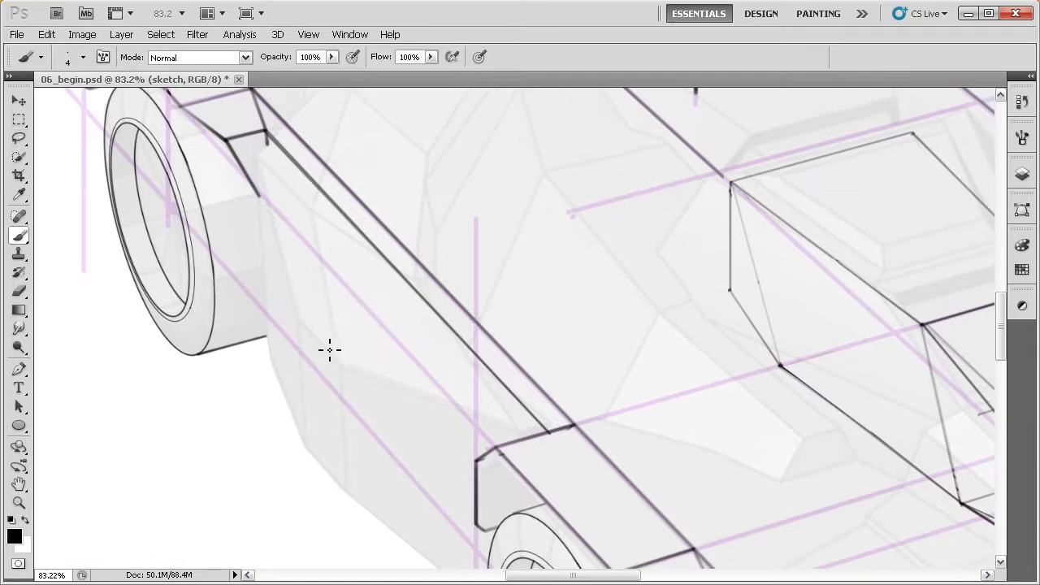
{"action": "left_click_drag", "start_coordinate": [345, 318], "coordinate": [353, 332]}
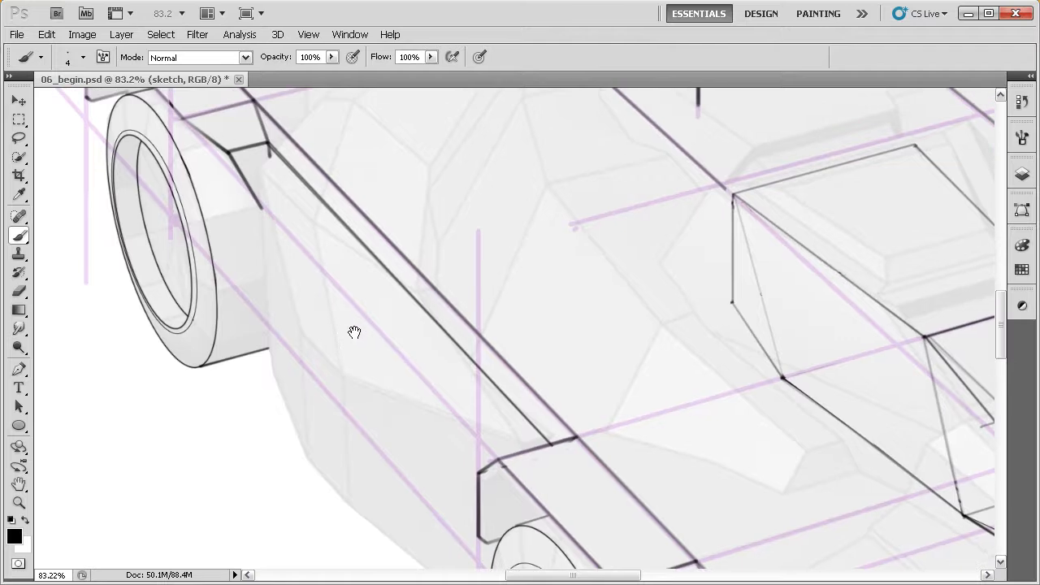
{"action": "left_click_drag", "start_coordinate": [323, 226], "coordinate": [320, 250]}
{"action": "left_click_drag", "start_coordinate": [535, 288], "coordinate": [519, 301]}
{"action": "left_click_drag", "start_coordinate": [594, 279], "coordinate": [512, 278]}
{"action": "left_click_drag", "start_coordinate": [726, 235], "coordinate": [287, 450]}
{"action": "left_click_drag", "start_coordinate": [671, 224], "coordinate": [332, 371]}
{"action": "left_click_drag", "start_coordinate": [604, 184], "coordinate": [520, 260]}
{"action": "left_click_drag", "start_coordinate": [508, 181], "coordinate": [624, 190]}
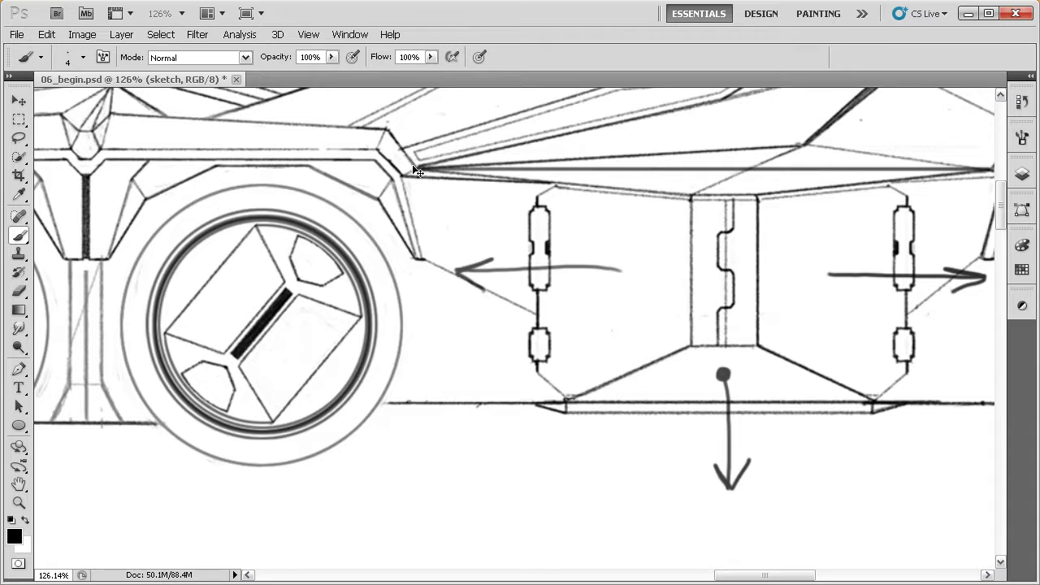
{"action": "left_click_drag", "start_coordinate": [647, 223], "coordinate": [355, 255]}
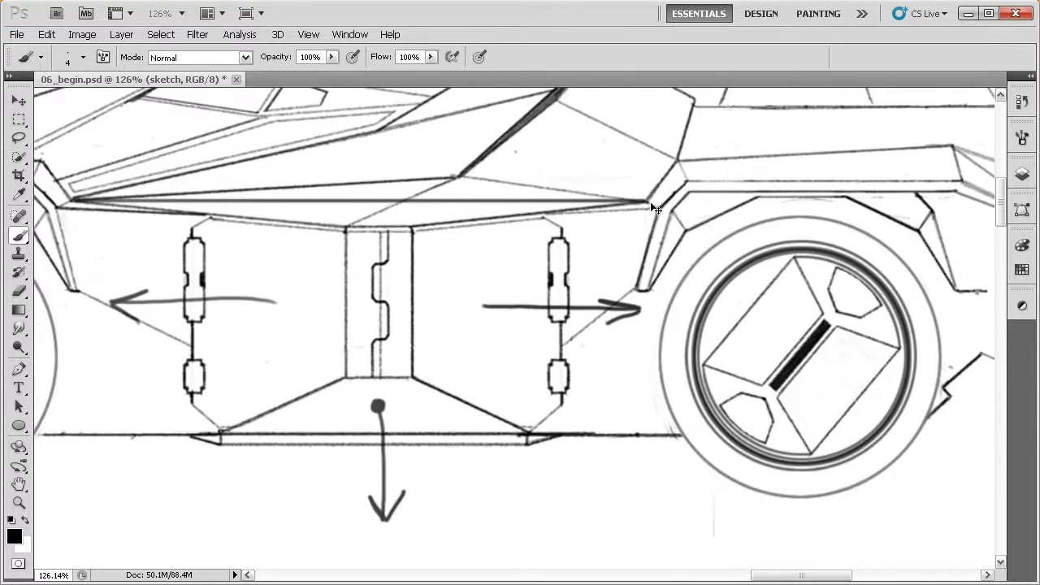
{"action": "left_click_drag", "start_coordinate": [441, 285], "coordinate": [431, 309]}
{"action": "left_click_drag", "start_coordinate": [408, 330], "coordinate": [411, 323]}
- Compare the line joining the fenders in the perspective drawing with the whole side profile
{"action": "left_click_drag", "start_coordinate": [224, 422], "coordinate": [690, 162]}
{"action": "left_click_drag", "start_coordinate": [309, 406], "coordinate": [606, 228]}
{"action": "left_click_drag", "start_coordinate": [401, 279], "coordinate": [455, 313]}
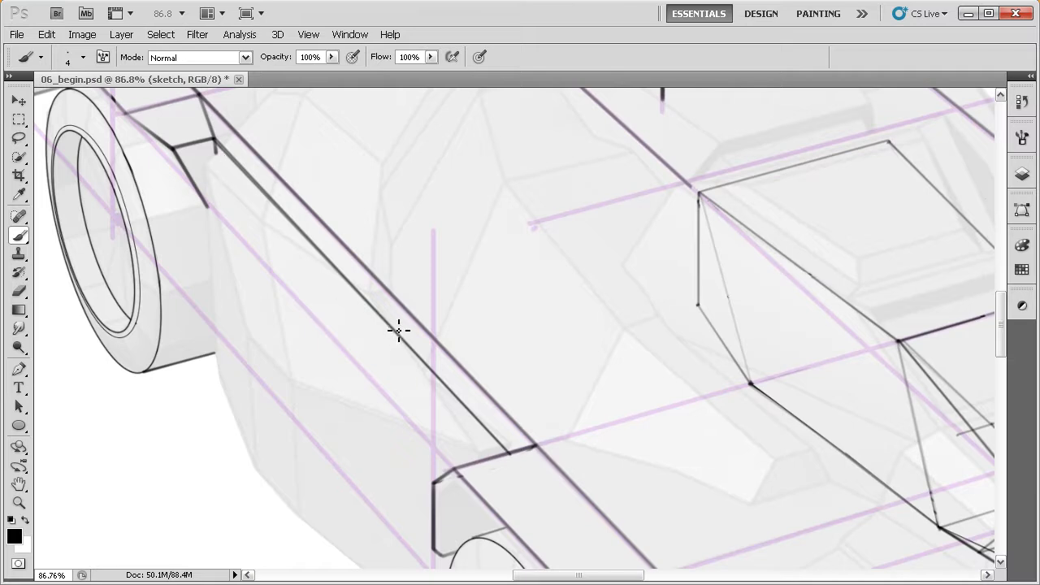
{"action": "left_click_drag", "start_coordinate": [325, 324], "coordinate": [327, 330]}
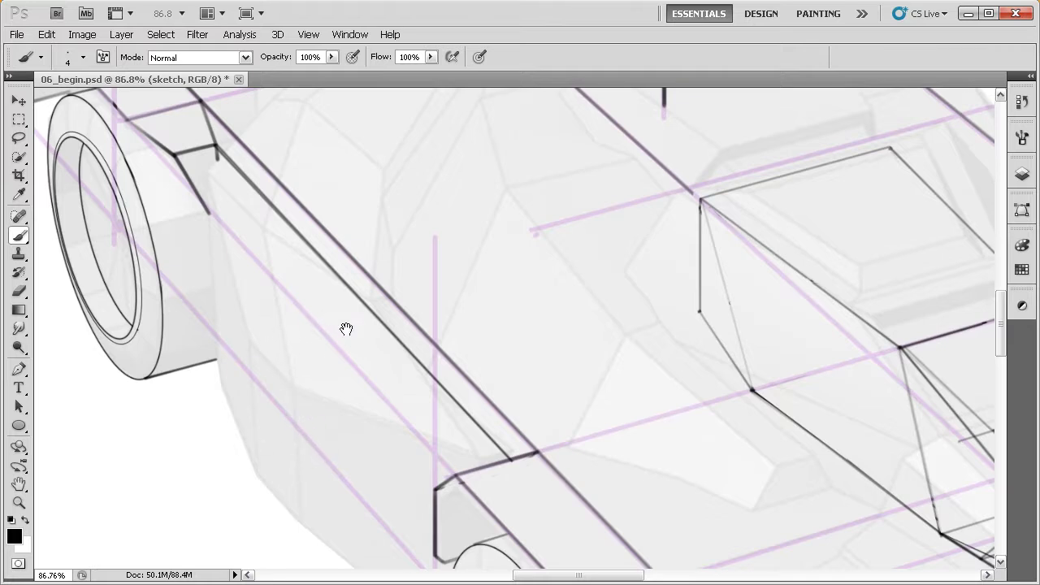
{"action": "left_click_drag", "start_coordinate": [365, 322], "coordinate": [338, 325]}
{"action": "left_click_drag", "start_coordinate": [732, 207], "coordinate": [717, 204]}
{"action": "left_click_drag", "start_coordinate": [773, 202], "coordinate": [373, 368]}
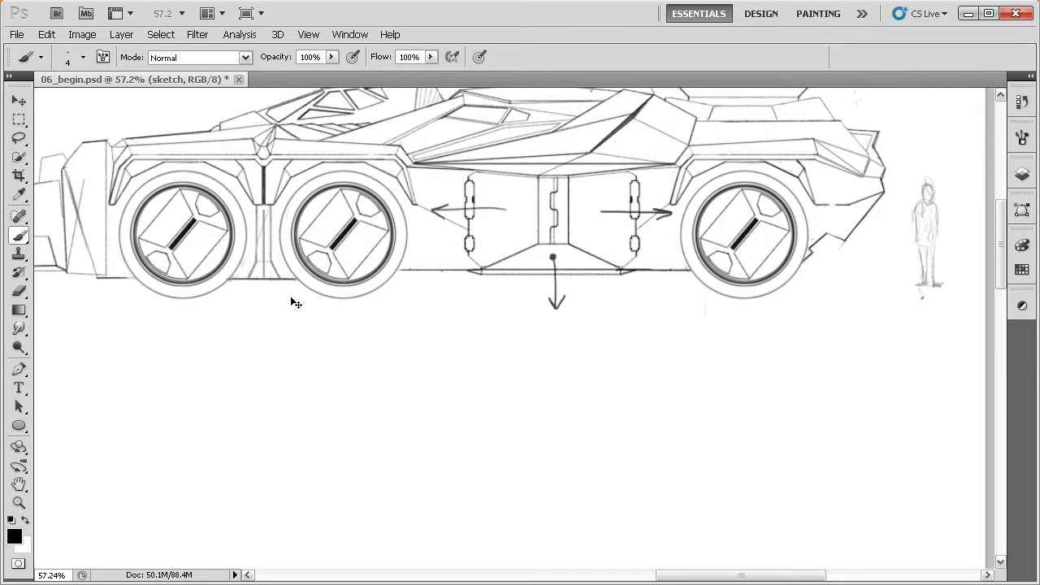
{"action": "left_click_drag", "start_coordinate": [223, 344], "coordinate": [631, 206]}
{"action": "mouse_move", "coordinate": [162, 431]}
{"action": "left_mouse_down"}
{"action": "mouse_move", "coordinate": [251, 392]}
{"action": "mouse_move", "coordinate": [490, 201]}
{"action": "left_mouse_up"}
{"action": "mouse_move", "coordinate": [356, 325]}
{"action": "left_mouse_down"}
{"action": "mouse_move", "coordinate": [395, 325]}
{"action": "mouse_move", "coordinate": [386, 320]}
{"action": "left_mouse_up"}
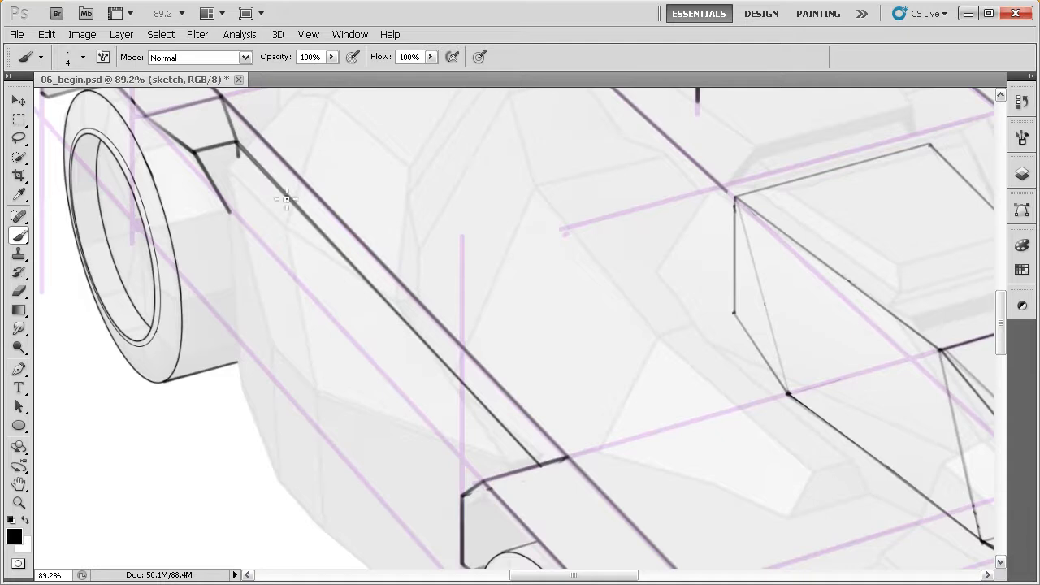
- Try a three-segment contour from the rear fender's inner corner, down the side body and forward to the middle fender's rear edge
{"action": "left_click_drag", "start_coordinate": [236, 141], "coordinate": [238, 157]}
{"action": "left_click", "coordinate": [277, 347], "text": "shift"}
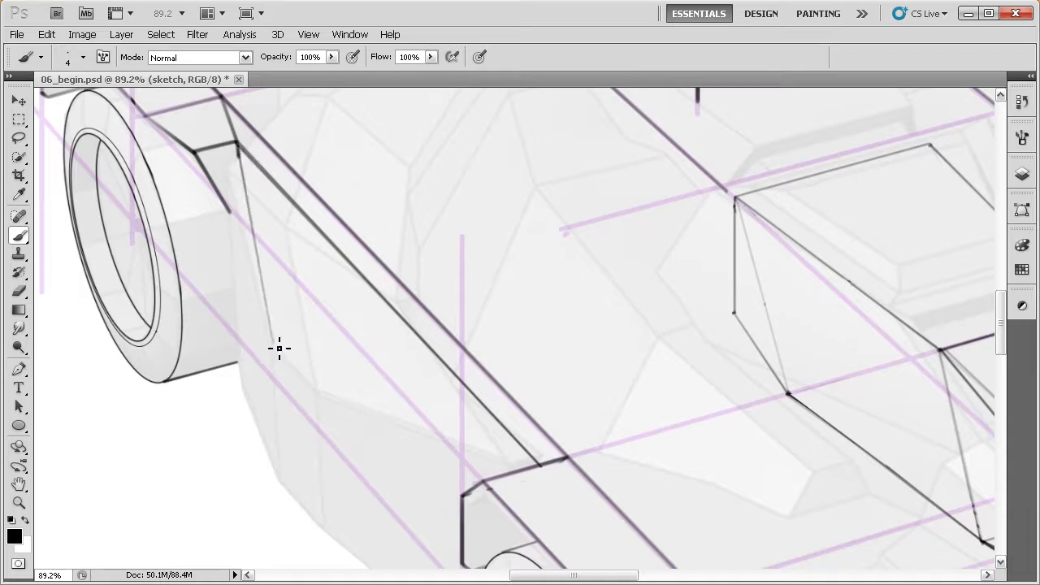
{"action": "left_click", "coordinate": [318, 394], "text": "shift"}
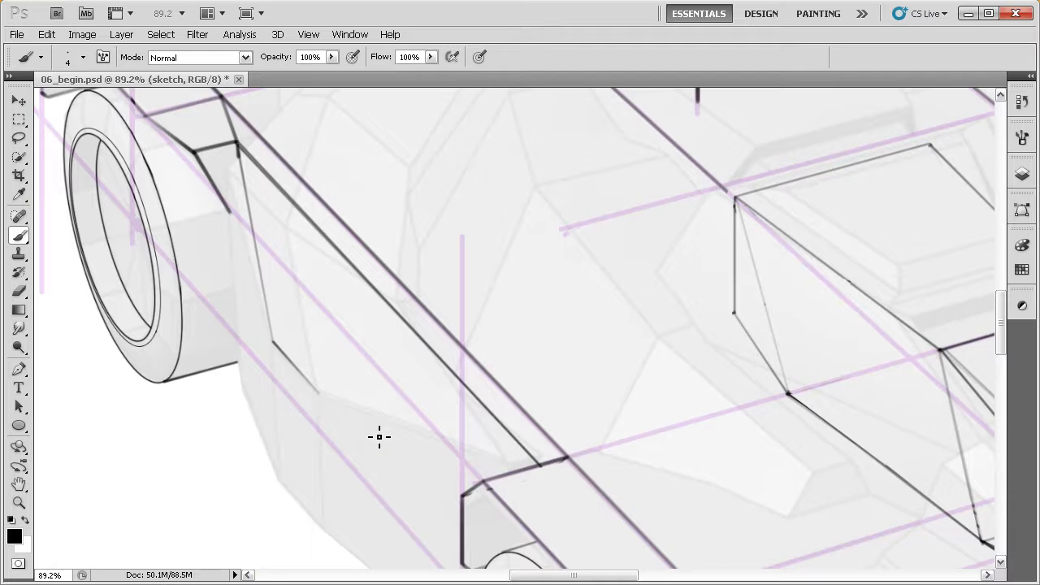
{"action": "left_click", "coordinate": [537, 467], "text": "shift"}
{"action": "mouse_move", "coordinate": [545, 473]}
{"action": "left_mouse_down"}
{"action": "mouse_move", "coordinate": [513, 397]}
{"action": "mouse_move", "coordinate": [458, 343]}
{"action": "left_mouse_up"}
{"action": "left_click_drag", "start_coordinate": [512, 369], "coordinate": [472, 354]}
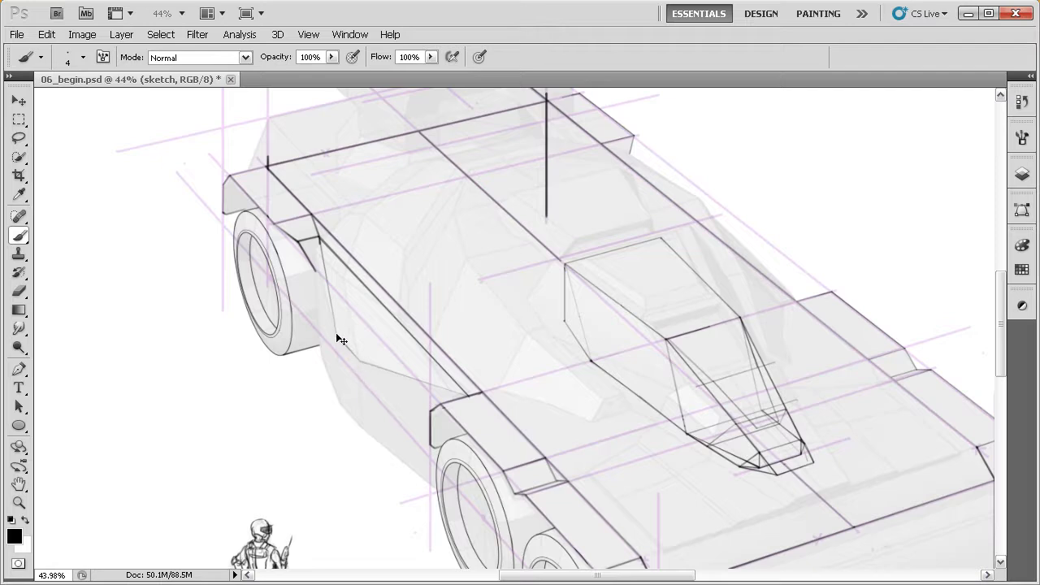
{"action": "left_click_drag", "start_coordinate": [371, 365], "coordinate": [372, 431]}
{"action": "left_click_drag", "start_coordinate": [354, 357], "coordinate": [356, 417]}
{"action": "key", "text": "ctrl+alt+z"}
{"action": "key", "text": "ctrl+alt+z"}
- Check the new contour against the side profile and undo all of its segments
{"action": "left_click_drag", "start_coordinate": [562, 335], "coordinate": [493, 330]}
{"action": "left_click_drag", "start_coordinate": [332, 364], "coordinate": [376, 380]}
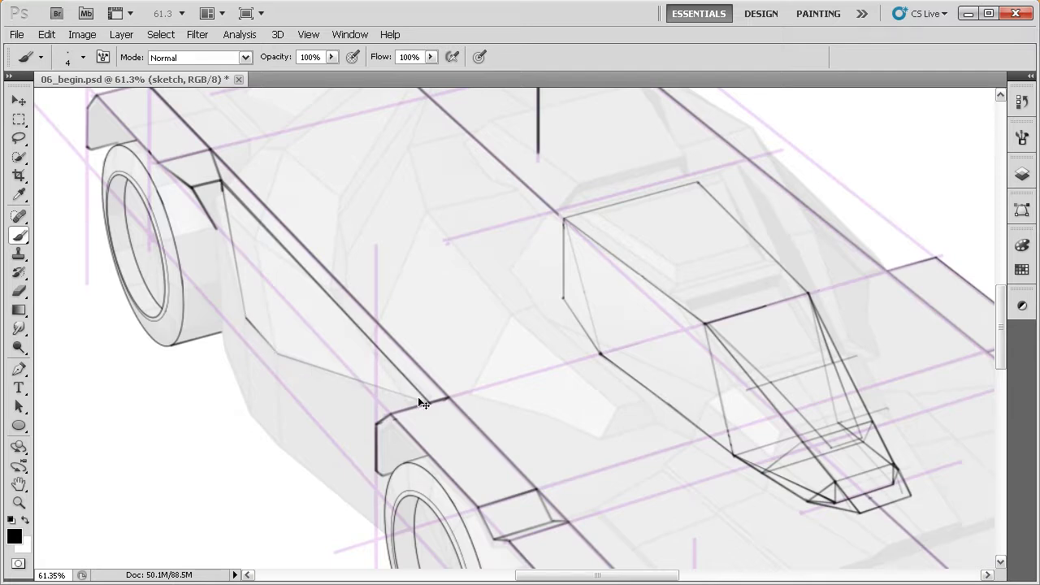
{"action": "left_click_drag", "start_coordinate": [678, 286], "coordinate": [434, 431]}
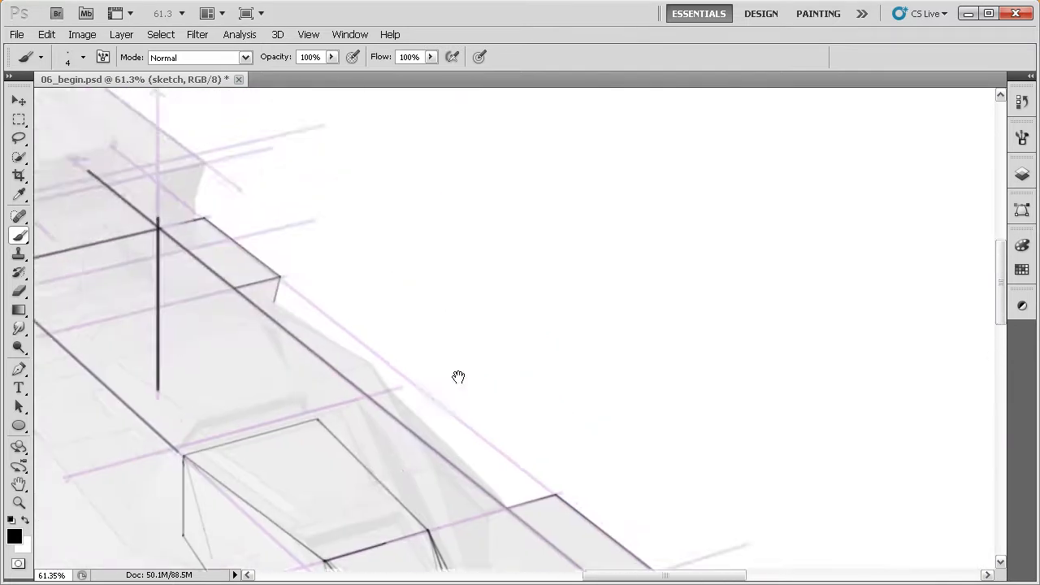
{"action": "left_click_drag", "start_coordinate": [591, 278], "coordinate": [425, 366]}
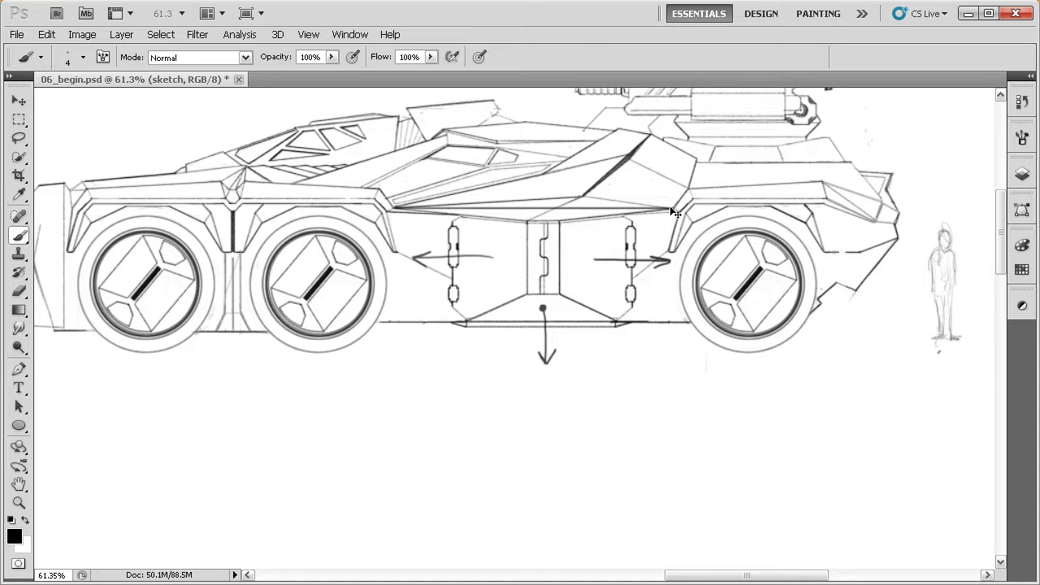
{"action": "left_click_drag", "start_coordinate": [309, 376], "coordinate": [812, 182]}
{"action": "mouse_move", "coordinate": [367, 371]}
{"action": "left_mouse_down"}
{"action": "mouse_move", "coordinate": [629, 211]}
{"action": "mouse_move", "coordinate": [525, 141]}
{"action": "left_mouse_up"}
{"action": "key", "text": "ctrl+alt+z"}
{"action": "key", "text": "ctrl+alt+z"}
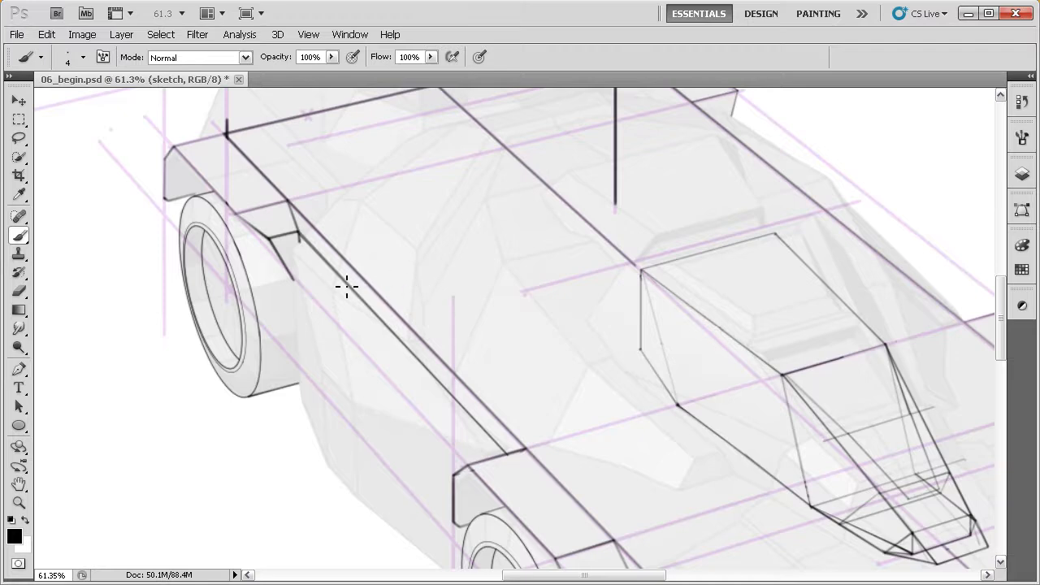
- Draw a steeper contour from the rear fender's inner corner, continuing with a short diagonal and a long line to the middle fender
{"action": "left_click_drag", "start_coordinate": [355, 317], "coordinate": [352, 307]}
{"action": "left_click_drag", "start_coordinate": [348, 313], "coordinate": [377, 306]}
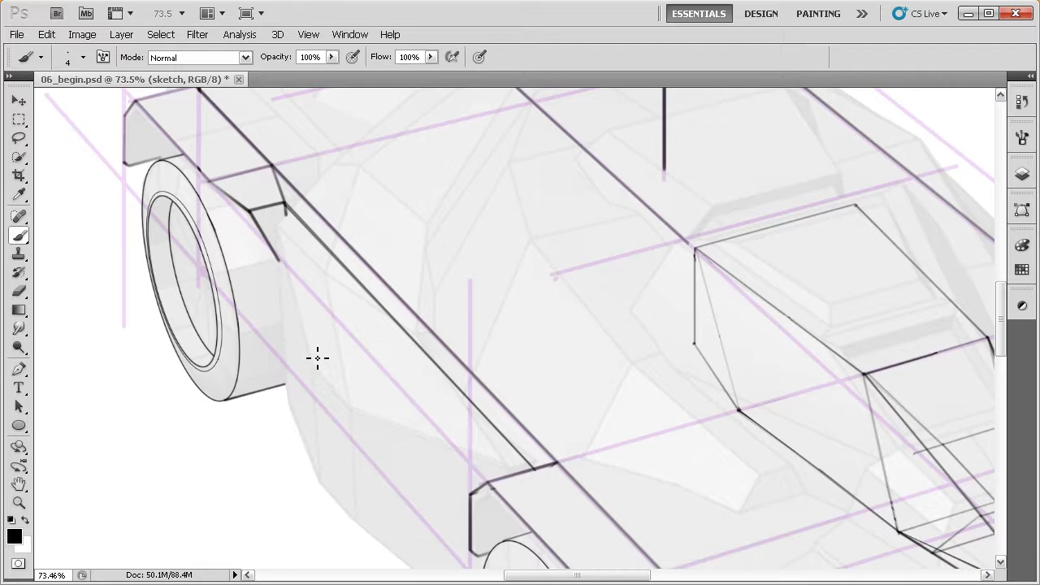
{"action": "left_click_drag", "start_coordinate": [284, 205], "coordinate": [292, 329]}
{"action": "left_click", "coordinate": [338, 374], "text": "shift"}
{"action": "left_click", "coordinate": [541, 478], "text": "shift"}
{"action": "mouse_move", "coordinate": [502, 407]}
{"action": "left_mouse_down"}
{"action": "mouse_move", "coordinate": [450, 376]}
{"action": "mouse_move", "coordinate": [466, 391]}
{"action": "left_mouse_up"}
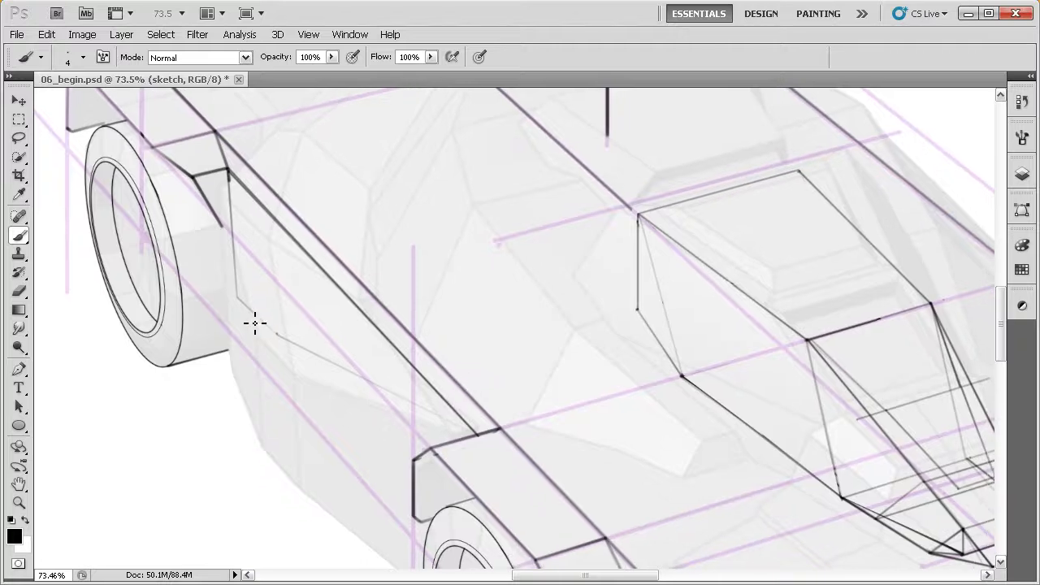
- Undo the contour's last two segments and redraw the short diagonal and the long line to the middle fender's rear edge
{"action": "scroll", "coordinate": [312, 347], "scroll_direction": "up", "scroll_amount": 3}
{"action": "left_click_drag", "start_coordinate": [350, 357], "coordinate": [370, 350]}
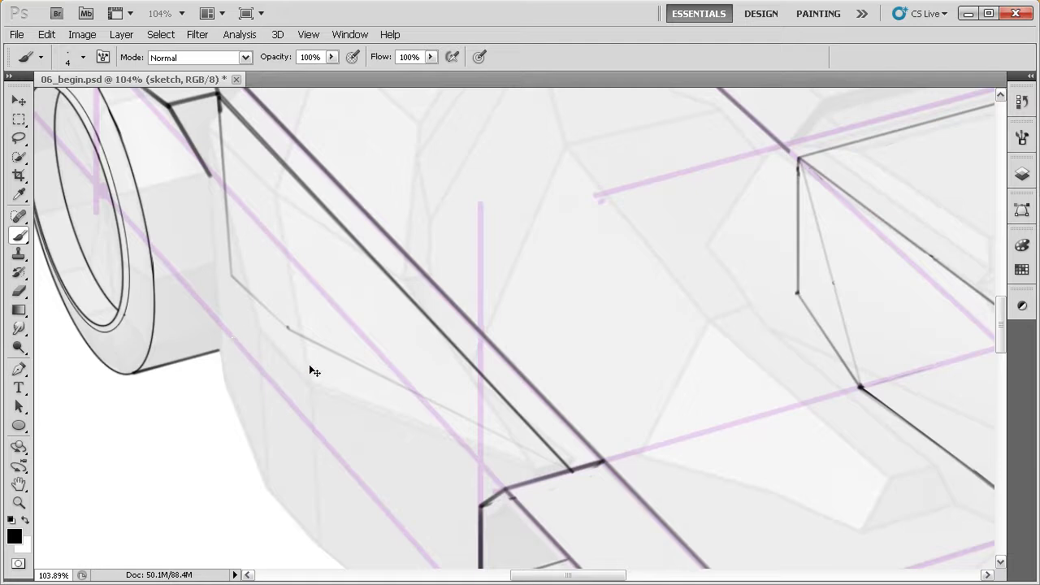
{"action": "key", "text": "ctrl+alt+z"}
{"action": "key", "text": "ctrl+alt+z"}
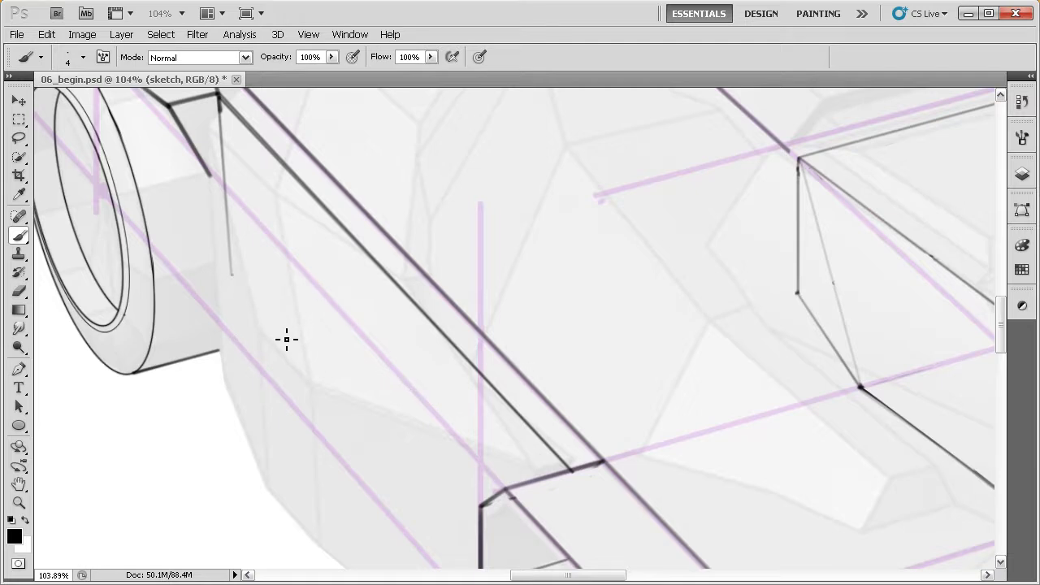
{"action": "left_click", "coordinate": [289, 344], "text": "shift"}
{"action": "key", "text": "ctrl+alt+z"}
{"action": "left_click", "coordinate": [232, 275], "text": "shift"}
{"action": "left_click_drag", "start_coordinate": [399, 402], "coordinate": [327, 341]}
{"action": "left_click", "coordinate": [478, 400], "text": "shift"}
{"action": "left_click_drag", "start_coordinate": [495, 347], "coordinate": [453, 384]}
{"action": "left_click_drag", "start_coordinate": [516, 332], "coordinate": [425, 379]}
{"action": "left_click_drag", "start_coordinate": [409, 344], "coordinate": [382, 372]}
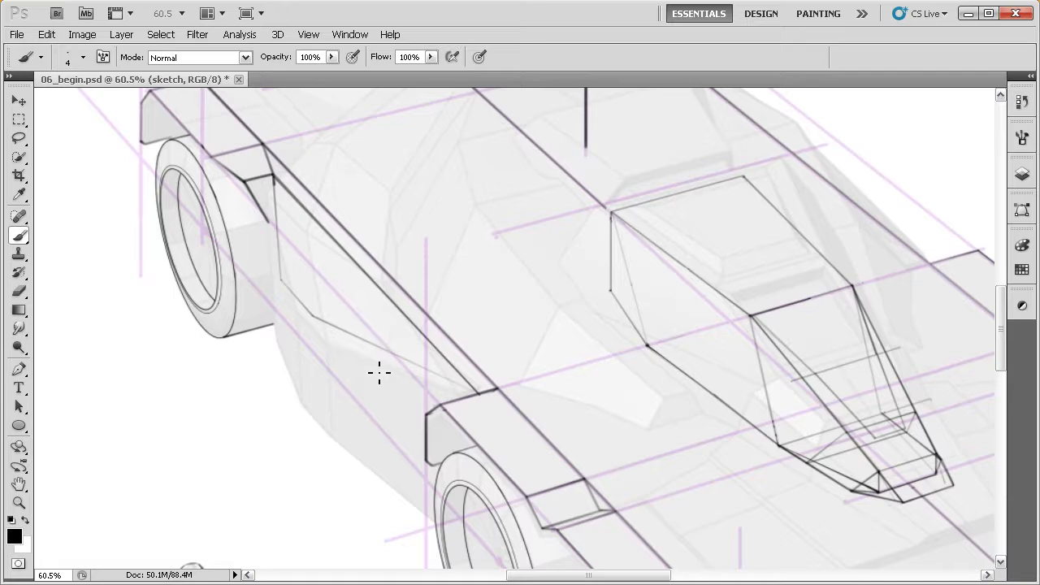
{"action": "left_click_drag", "start_coordinate": [421, 321], "coordinate": [407, 363]}
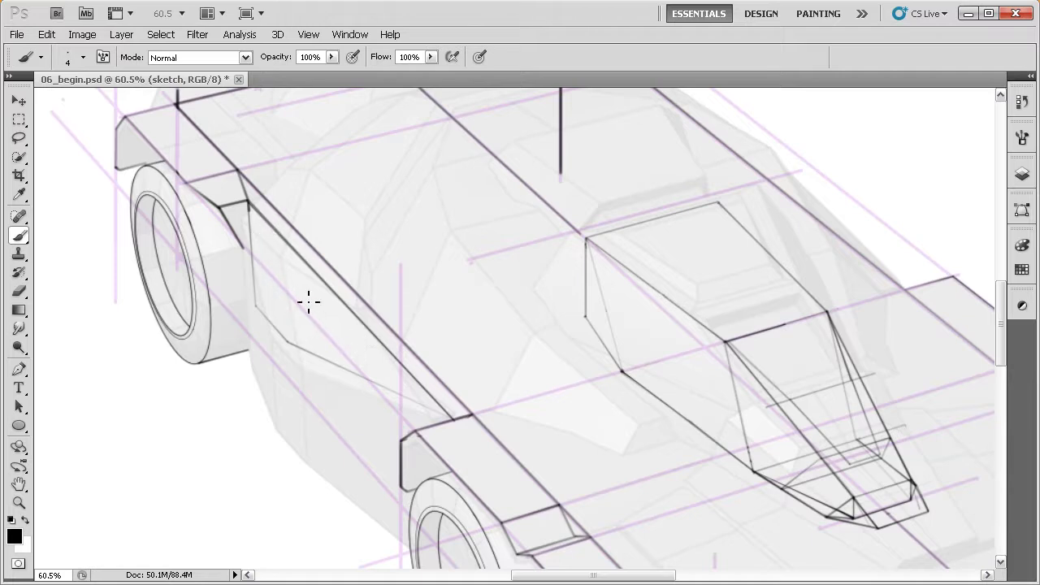
- Circle the lower end of the dark diagonal crease on the side profile's upper body, behind the cabin
{"action": "left_click_drag", "start_coordinate": [550, 325], "coordinate": [301, 406]}
{"action": "left_click_drag", "start_coordinate": [813, 183], "coordinate": [432, 315]}
{"action": "mouse_move", "coordinate": [863, 148]}
{"action": "left_mouse_down"}
{"action": "mouse_move", "coordinate": [667, 241]}
{"action": "mouse_move", "coordinate": [536, 332]}
{"action": "mouse_move", "coordinate": [580, 436]}
{"action": "left_mouse_up"}
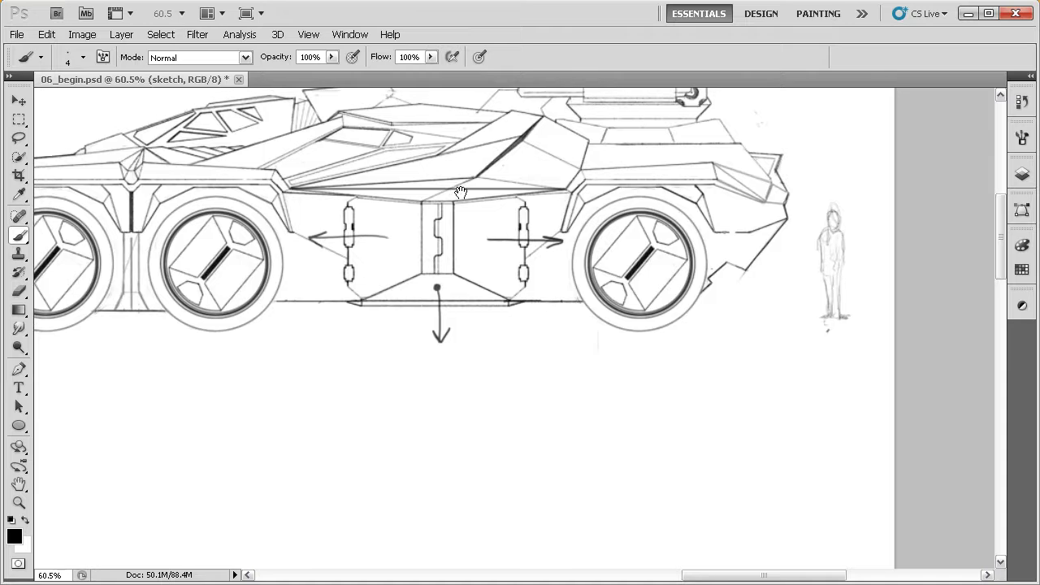
{"action": "left_click_drag", "start_coordinate": [457, 193], "coordinate": [493, 203]}
{"action": "left_click_drag", "start_coordinate": [492, 208], "coordinate": [485, 224]}
{"action": "mouse_move", "coordinate": [501, 180]}
{"action": "left_mouse_down"}
{"action": "mouse_move", "coordinate": [491, 197]}
{"action": "mouse_move", "coordinate": [502, 182]}
{"action": "left_mouse_up"}
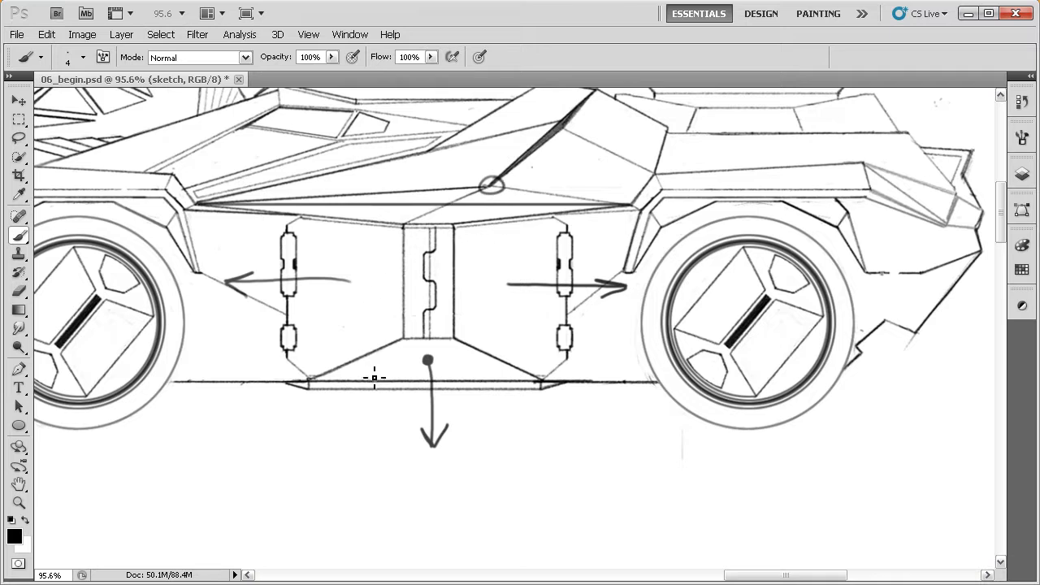
{"action": "left_click_drag", "start_coordinate": [368, 373], "coordinate": [384, 376]}
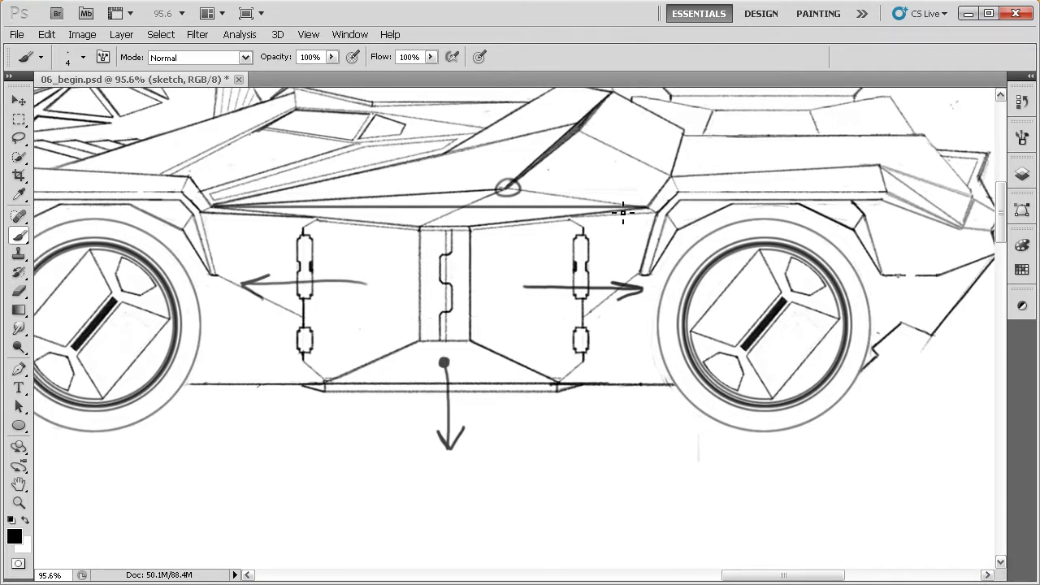
- Compare the circled crease point on the side profile with the body between the rear and middle fenders in the perspective drawing
{"action": "left_click_drag", "start_coordinate": [305, 393], "coordinate": [430, 356]}
{"action": "scroll", "coordinate": [430, 356], "scroll_direction": "down", "scroll_amount": 3}
{"action": "left_click_drag", "start_coordinate": [300, 397], "coordinate": [650, 211]}
{"action": "mouse_move", "coordinate": [284, 455]}
{"action": "left_mouse_down"}
{"action": "mouse_move", "coordinate": [476, 304]}
{"action": "mouse_move", "coordinate": [593, 230]}
{"action": "left_mouse_up"}
{"action": "left_click_drag", "start_coordinate": [245, 450], "coordinate": [544, 269]}
{"action": "left_click_drag", "start_coordinate": [385, 381], "coordinate": [439, 346]}
{"action": "mouse_move", "coordinate": [422, 288]}
{"action": "left_mouse_down"}
{"action": "mouse_move", "coordinate": [431, 308]}
{"action": "mouse_move", "coordinate": [420, 302]}
{"action": "left_mouse_up"}
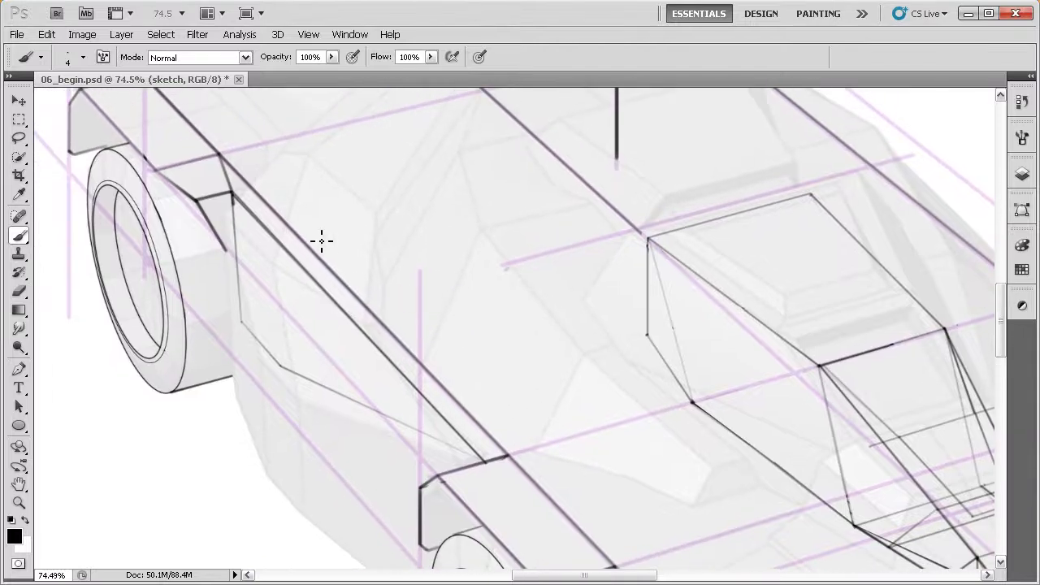
- Draw a horizontal reference line through the circled point on the side profile, spanning from one fender to the other
{"action": "left_click_drag", "start_coordinate": [684, 206], "coordinate": [661, 205]}
{"action": "mouse_move", "coordinate": [738, 192]}
{"action": "left_mouse_down"}
{"action": "mouse_move", "coordinate": [561, 249]}
{"action": "mouse_move", "coordinate": [349, 337]}
{"action": "left_mouse_up"}
{"action": "left_click_drag", "start_coordinate": [789, 142], "coordinate": [229, 375]}
{"action": "left_click_drag", "start_coordinate": [515, 308], "coordinate": [514, 304]}
{"action": "left_click_drag", "start_coordinate": [549, 211], "coordinate": [603, 233]}
{"action": "left_click_drag", "start_coordinate": [559, 219], "coordinate": [571, 240]}
{"action": "left_click_drag", "start_coordinate": [499, 170], "coordinate": [679, 170]}
{"action": "left_click_drag", "start_coordinate": [499, 171], "coordinate": [192, 184]}
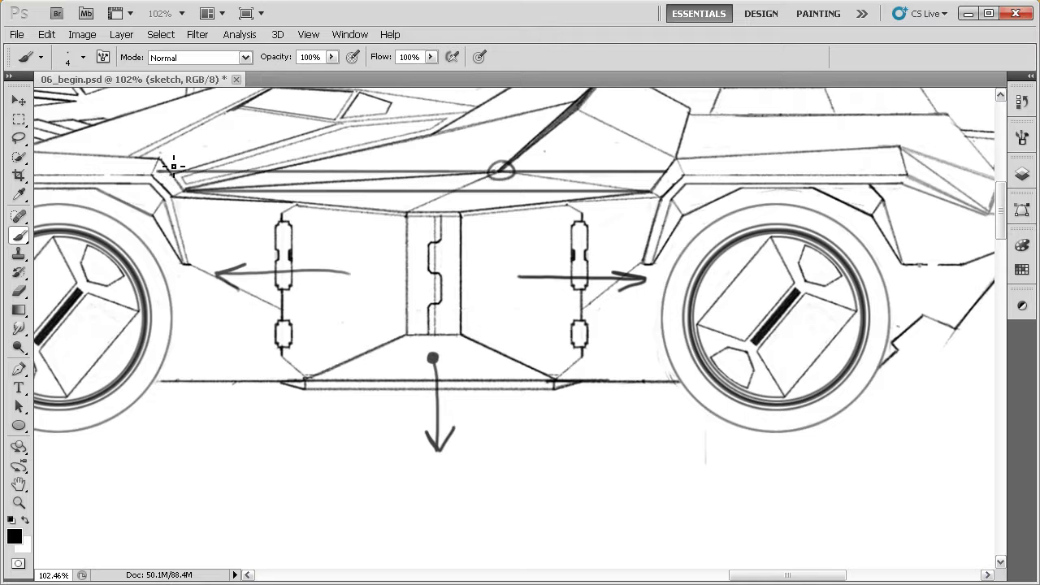
- In the perspective drawing, draw a short diagonal from the rear fender's inner corner forward to just beneath the upper body edge
{"action": "mouse_move", "coordinate": [296, 332]}
{"action": "left_mouse_down"}
{"action": "mouse_move", "coordinate": [311, 342]}
{"action": "mouse_move", "coordinate": [540, 262]}
{"action": "left_mouse_up"}
{"action": "scroll", "coordinate": [392, 310], "scroll_direction": "down", "scroll_amount": 2}
{"action": "left_click_drag", "start_coordinate": [351, 347], "coordinate": [366, 365]}
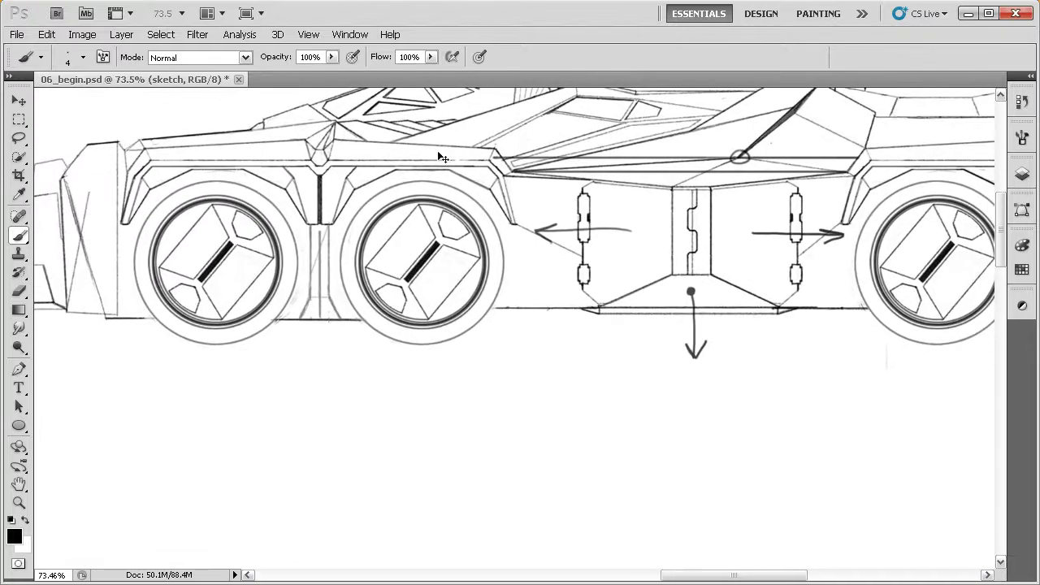
{"action": "left_click_drag", "start_coordinate": [214, 384], "coordinate": [560, 117]}
{"action": "mouse_move", "coordinate": [175, 508]}
{"action": "left_mouse_down"}
{"action": "mouse_move", "coordinate": [333, 376]}
{"action": "mouse_move", "coordinate": [679, 164]}
{"action": "left_mouse_up"}
{"action": "mouse_move", "coordinate": [416, 265]}
{"action": "left_mouse_down"}
{"action": "mouse_move", "coordinate": [450, 288]}
{"action": "mouse_move", "coordinate": [491, 382]}
{"action": "left_mouse_up"}
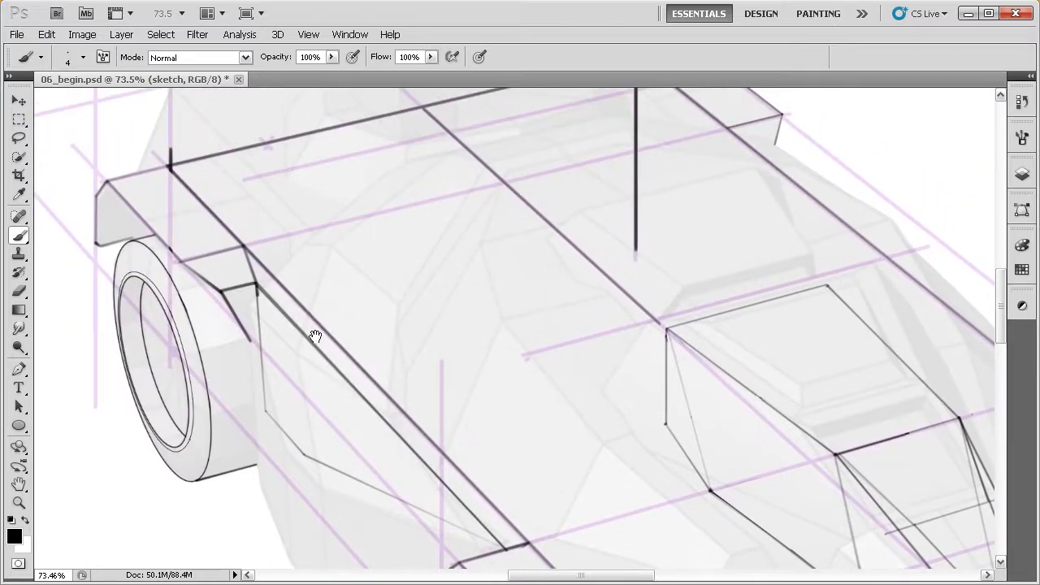
{"action": "mouse_move", "coordinate": [351, 346]}
{"action": "left_mouse_down"}
{"action": "mouse_move", "coordinate": [371, 334]}
{"action": "mouse_move", "coordinate": [350, 340]}
{"action": "mouse_move", "coordinate": [305, 311]}
{"action": "left_mouse_up"}
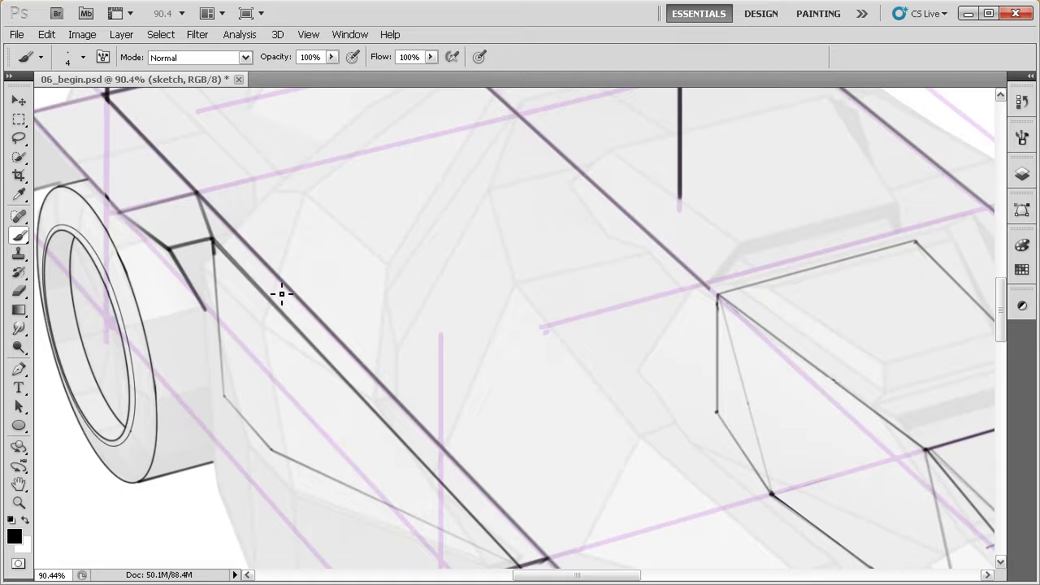
{"action": "left_click", "coordinate": [283, 294], "text": "shift"}
{"action": "left_click", "coordinate": [214, 239], "text": "shift"}
- Draw a long straight line from the short diagonal's front end to the middle fender's rear inner corner, and retrace it darker
{"action": "left_click_drag", "start_coordinate": [433, 418], "coordinate": [387, 318]}
{"action": "left_click", "coordinate": [472, 464], "text": "shift"}
{"action": "left_click", "coordinate": [240, 194], "text": "shift"}
{"action": "left_click", "coordinate": [467, 465], "text": "shift"}
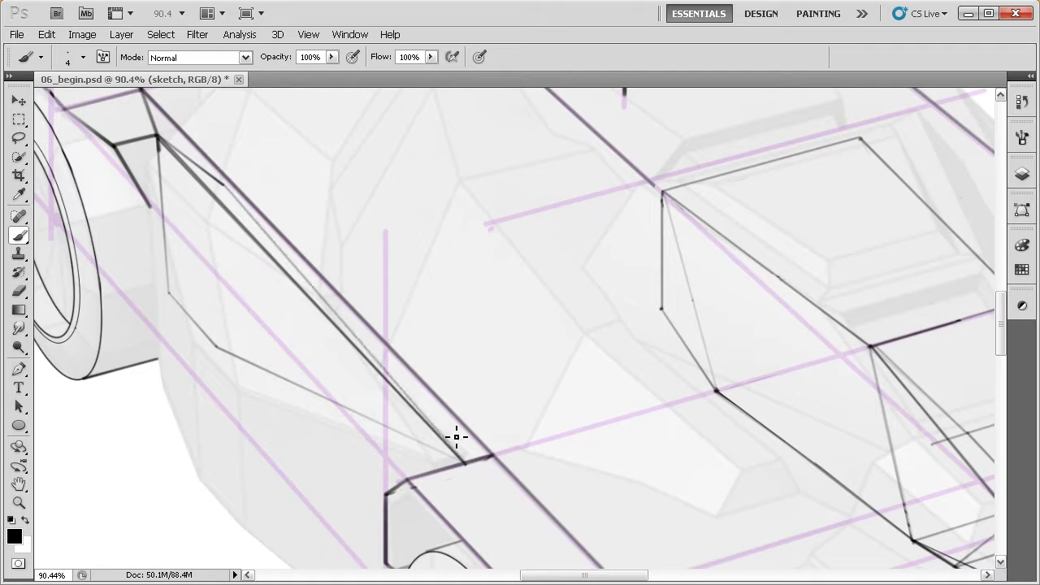
{"action": "left_click", "coordinate": [231, 190], "text": "shift"}
{"action": "left_click", "coordinate": [467, 464], "text": "shift"}
{"action": "scroll", "coordinate": [243, 197], "scroll_direction": "up", "scroll_amount": 1}
{"action": "left_click", "coordinate": [562, 560], "text": "shift"}
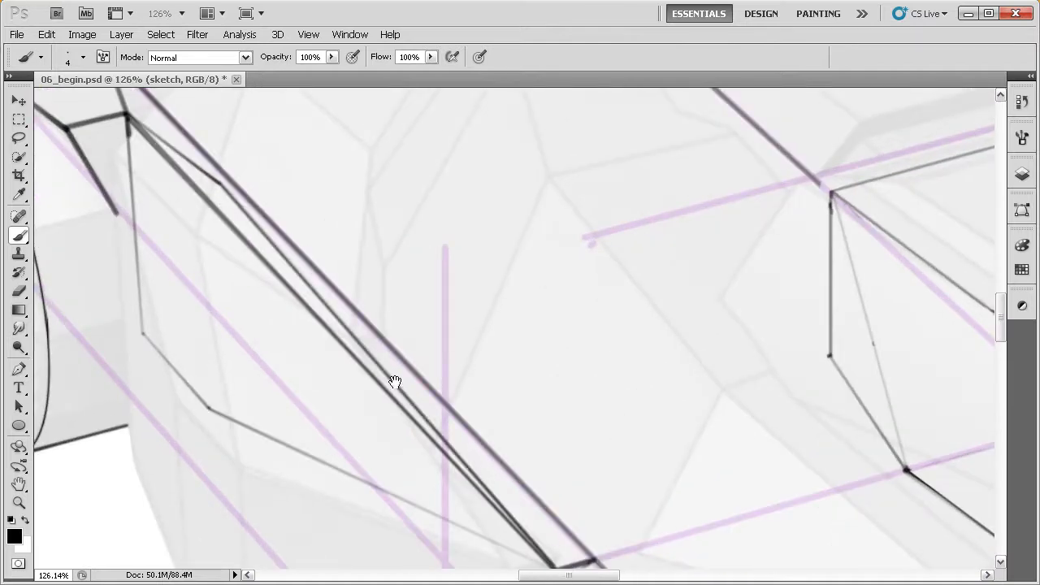
- Erase most of the old straight edge between the rear and middle fenders, just below the new upper line
{"action": "scroll", "coordinate": [360, 333], "scroll_direction": "down", "scroll_amount": 2}
{"action": "left_click_drag", "start_coordinate": [421, 372], "coordinate": [371, 368]}
{"action": "key", "text": "e"}
{"action": "mouse_move", "coordinate": [284, 276]}
{"action": "left_mouse_down"}
{"action": "mouse_move", "coordinate": [254, 245]}
{"action": "mouse_move", "coordinate": [441, 446]}
{"action": "mouse_move", "coordinate": [259, 249]}
{"action": "left_mouse_up"}
{"action": "key", "text": "space"}
{"action": "left_click_drag", "start_coordinate": [387, 354], "coordinate": [375, 342]}
{"action": "key", "text": "space"}
{"action": "left_click_drag", "start_coordinate": [405, 377], "coordinate": [400, 370]}
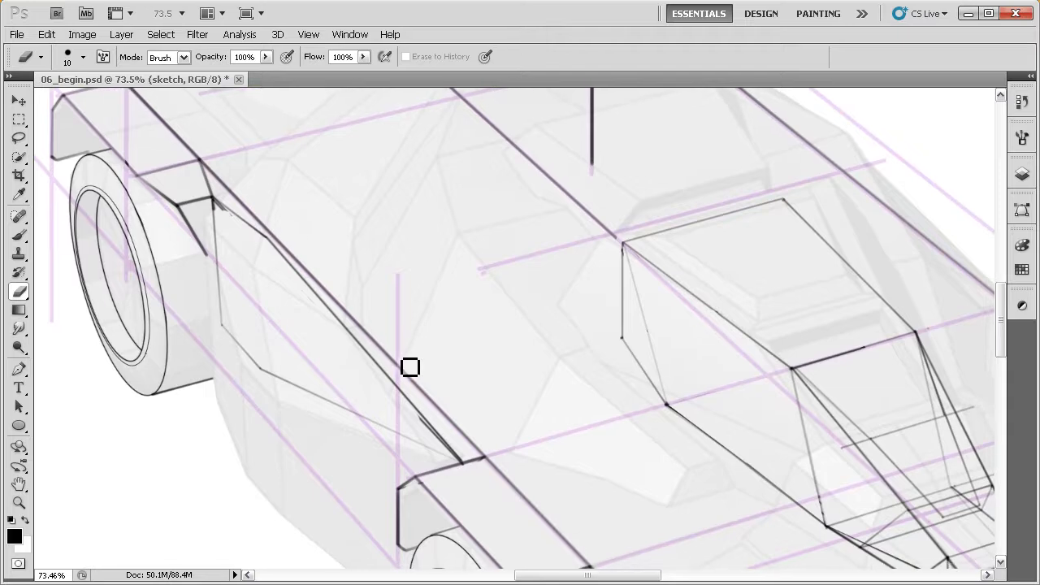
{"action": "left_click_drag", "start_coordinate": [388, 369], "coordinate": [388, 360]}
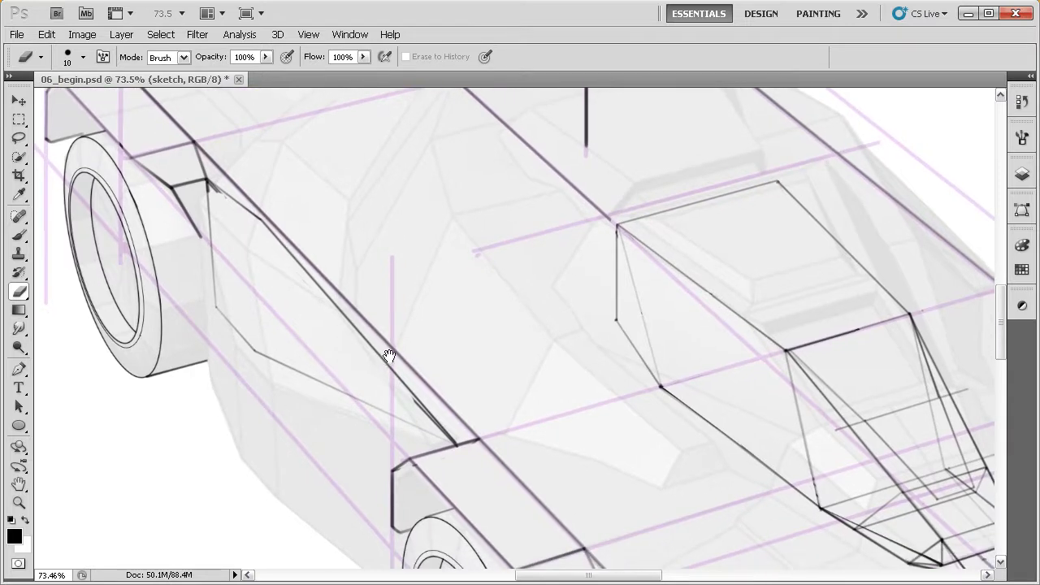
- Compare the new upper line of the side body with the matching crease point and reference line on the side profile
{"action": "left_click_drag", "start_coordinate": [494, 302], "coordinate": [203, 480]}
{"action": "left_click_drag", "start_coordinate": [534, 315], "coordinate": [218, 494]}
{"action": "left_click_drag", "start_coordinate": [618, 244], "coordinate": [401, 424]}
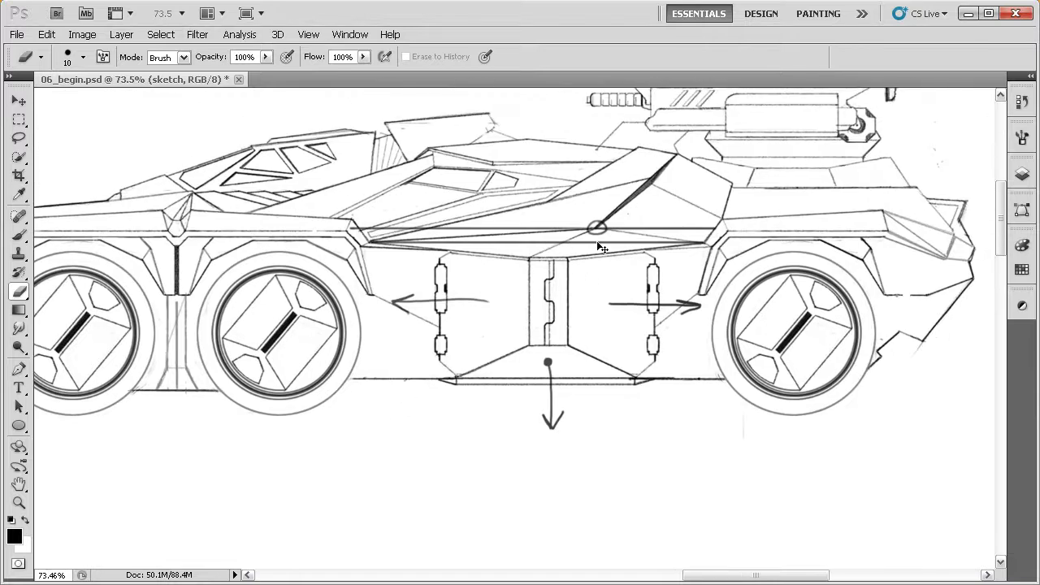
{"action": "mouse_move", "coordinate": [497, 311]}
{"action": "left_mouse_down"}
{"action": "mouse_move", "coordinate": [378, 373]}
{"action": "mouse_move", "coordinate": [812, 146]}
{"action": "left_mouse_up"}
{"action": "mouse_move", "coordinate": [308, 358]}
{"action": "left_mouse_down"}
{"action": "mouse_move", "coordinate": [633, 197]}
{"action": "mouse_move", "coordinate": [763, 114]}
{"action": "left_mouse_up"}
{"action": "left_click_drag", "start_coordinate": [446, 287], "coordinate": [479, 258]}
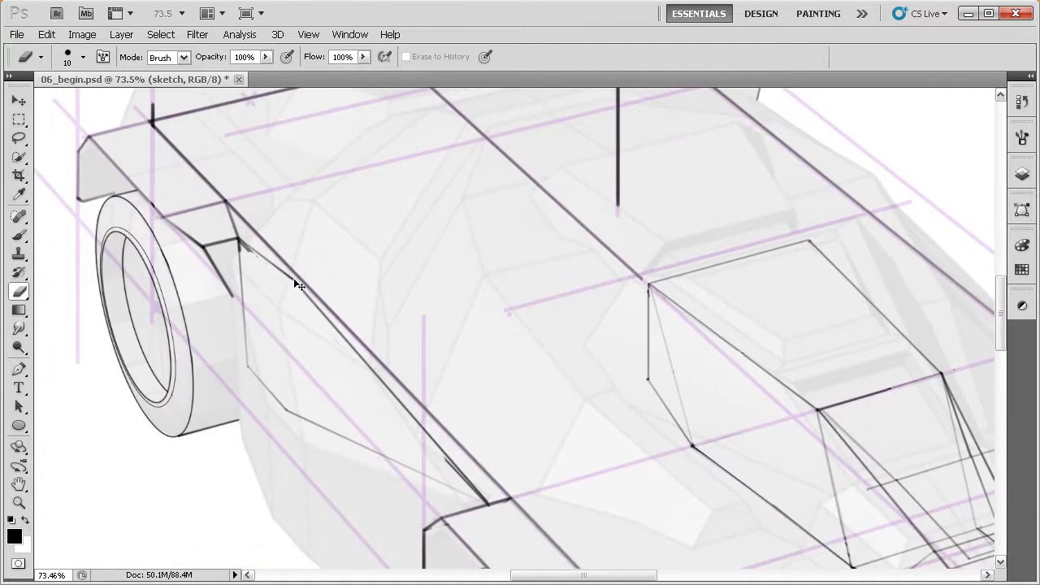
{"action": "mouse_move", "coordinate": [342, 374]}
{"action": "left_mouse_down"}
{"action": "mouse_move", "coordinate": [323, 325]}
{"action": "mouse_move", "coordinate": [358, 381]}
{"action": "left_mouse_up"}
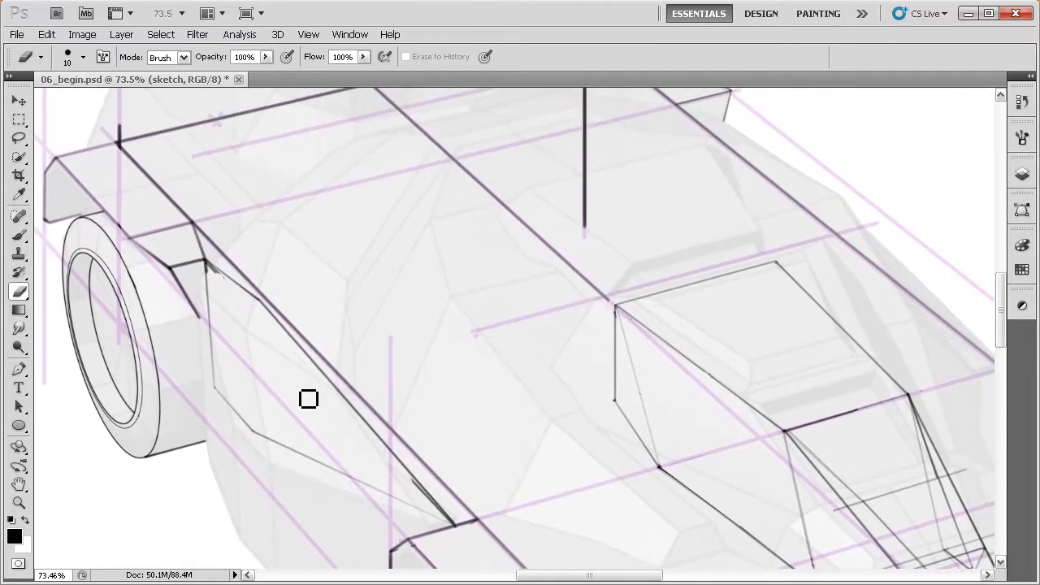
{"action": "left_click_drag", "start_coordinate": [287, 366], "coordinate": [290, 293]}
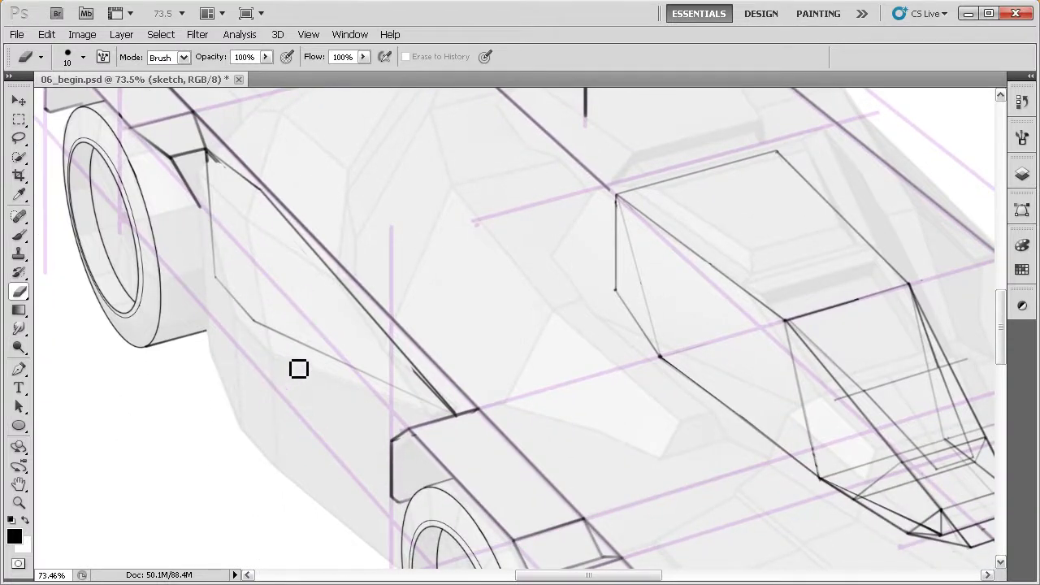
- Draw two vertical lines down from the contour on either side of its lower corner, to the bottom of the side body
{"action": "key", "text": "b"}
{"action": "left_click_drag", "start_coordinate": [280, 355], "coordinate": [320, 361]}
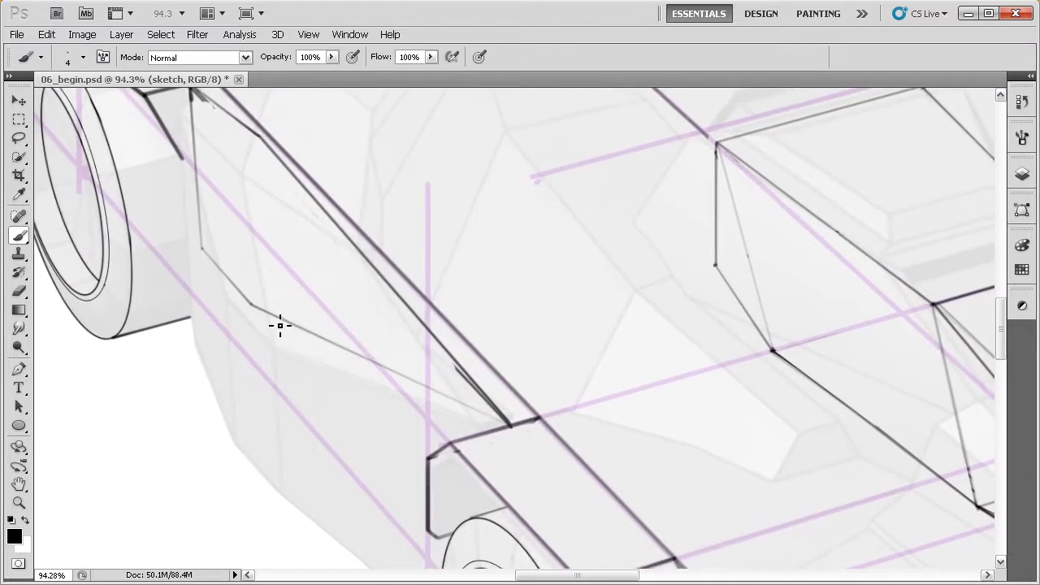
{"action": "left_click_drag", "start_coordinate": [281, 320], "coordinate": [286, 422]}
{"action": "left_click_drag", "start_coordinate": [231, 283], "coordinate": [239, 427]}
- Join the lower ends of the two vertical lines with a straight bottom edge along the 3D reference's silhouette
{"action": "left_click_drag", "start_coordinate": [378, 440], "coordinate": [324, 399]}
{"action": "left_click_drag", "start_coordinate": [387, 423], "coordinate": [353, 397]}
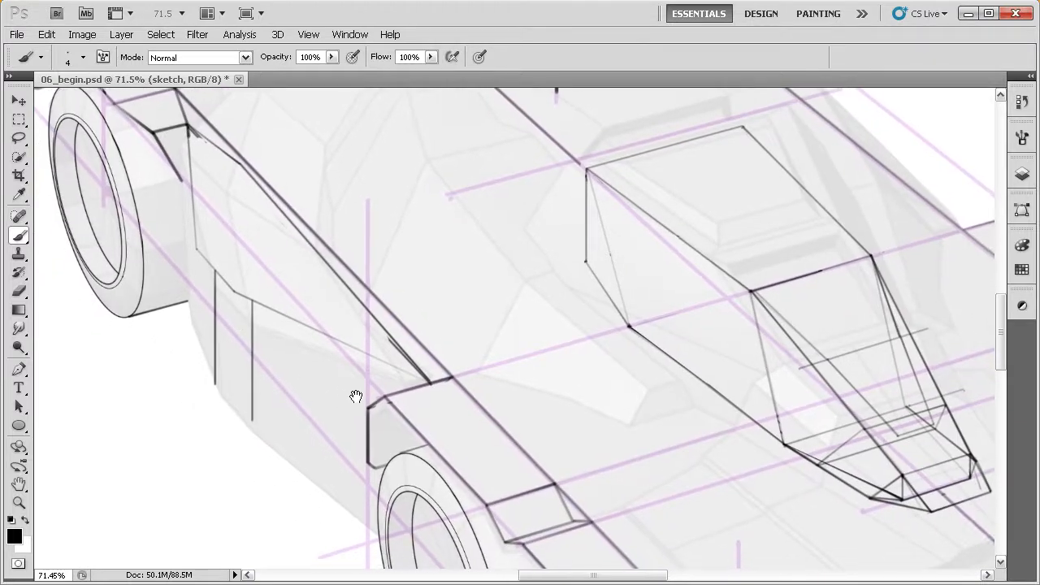
{"action": "mouse_move", "coordinate": [242, 369]}
{"action": "left_mouse_down"}
{"action": "mouse_move", "coordinate": [285, 364]}
{"action": "mouse_move", "coordinate": [302, 388]}
{"action": "mouse_move", "coordinate": [302, 377]}
{"action": "left_mouse_up"}
{"action": "left_click_drag", "start_coordinate": [237, 404], "coordinate": [284, 399]}
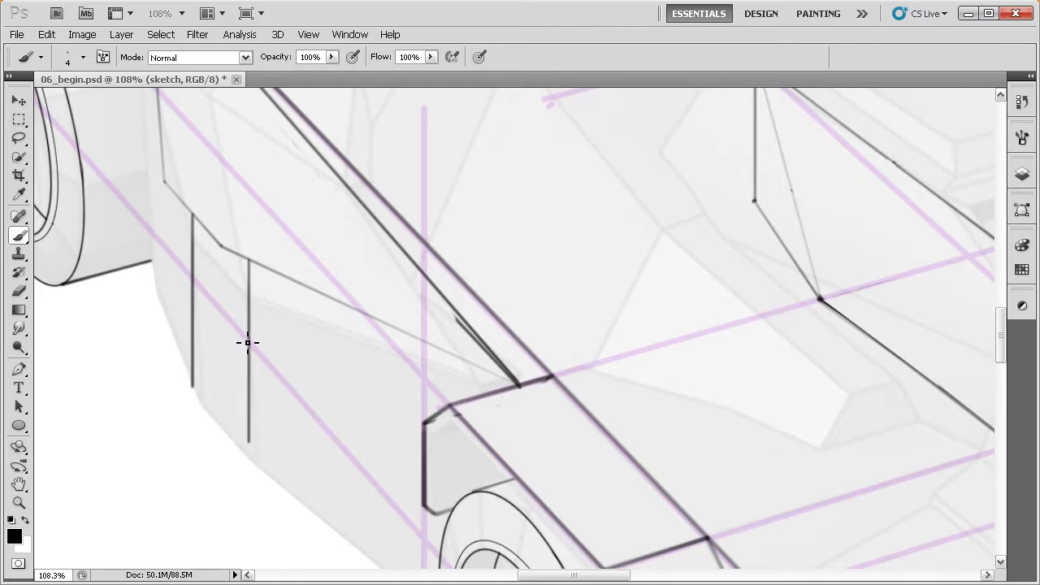
{"action": "left_click_drag", "start_coordinate": [257, 433], "coordinate": [256, 429]}
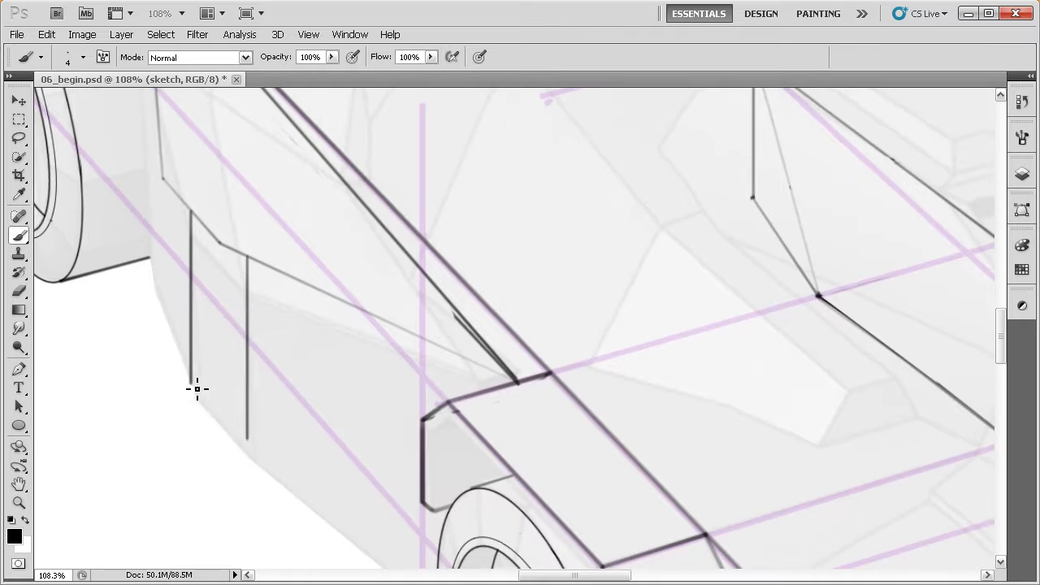
{"action": "left_click", "coordinate": [252, 454], "text": "shift"}
{"action": "left_click", "coordinate": [198, 390], "text": "shift"}
{"action": "left_click", "coordinate": [253, 458], "text": "shift"}
- Draw the long bottom edge from the front vertical's lower end to the middle wheel, retracing it for a darker line
{"action": "left_click_drag", "start_coordinate": [357, 431], "coordinate": [274, 336]}
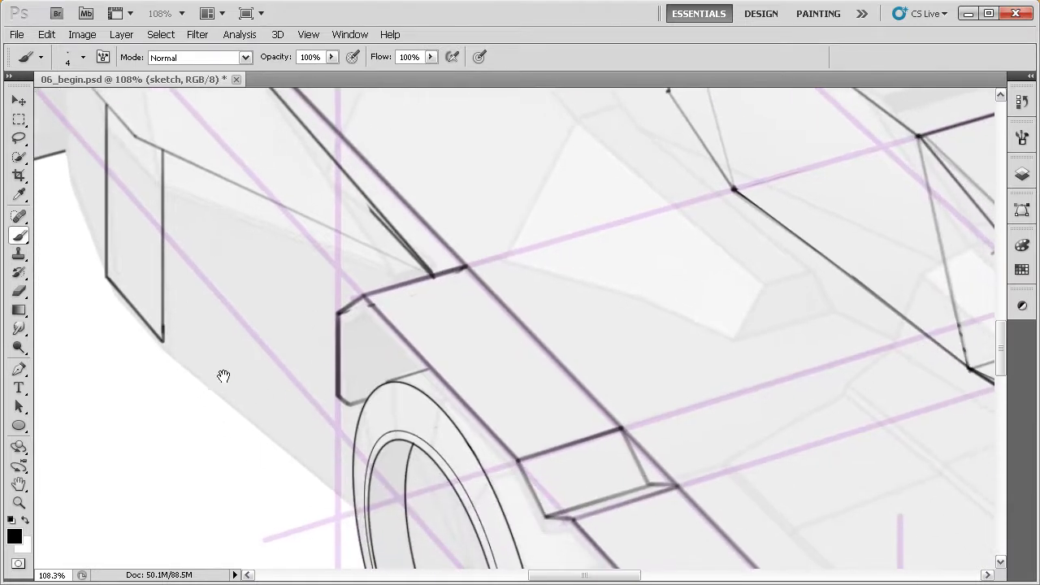
{"action": "left_click", "coordinate": [359, 504], "text": "shift"}
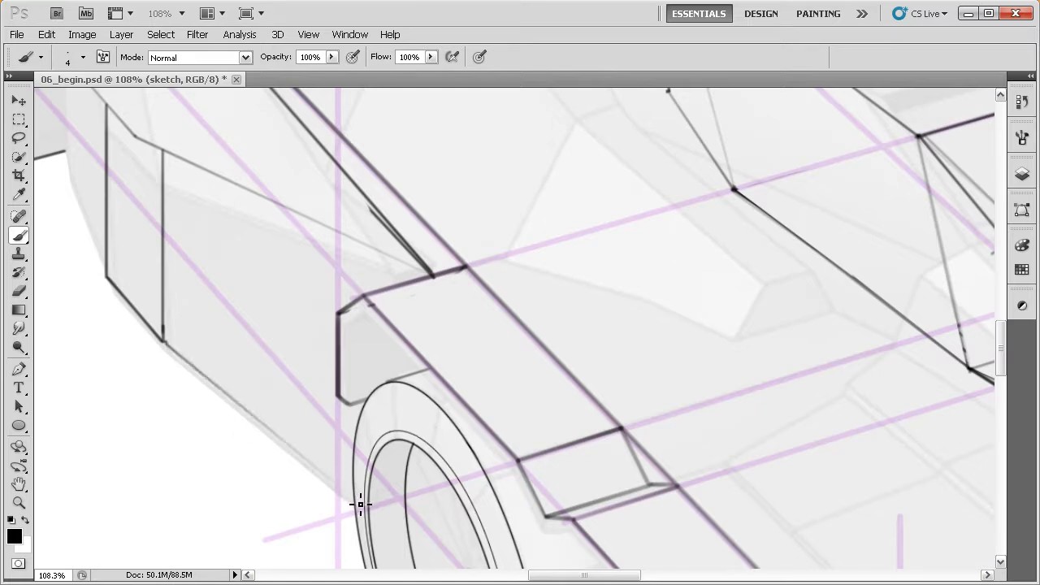
{"action": "left_click", "coordinate": [166, 345], "text": "shift"}
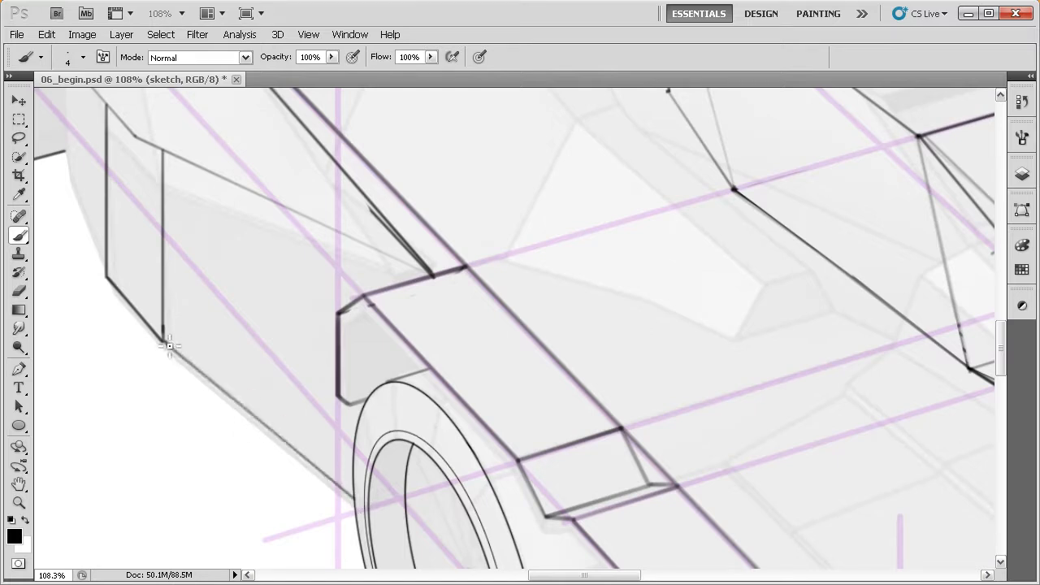
{"action": "left_click", "coordinate": [357, 504], "text": "shift"}
- Examine the door and lower side body between the wheels on the side profile, comparing it with the perspective drawing
{"action": "key", "text": "space"}
{"action": "left_click_drag", "start_coordinate": [240, 391], "coordinate": [330, 492]}
{"action": "left_click_drag", "start_coordinate": [249, 372], "coordinate": [287, 459]}
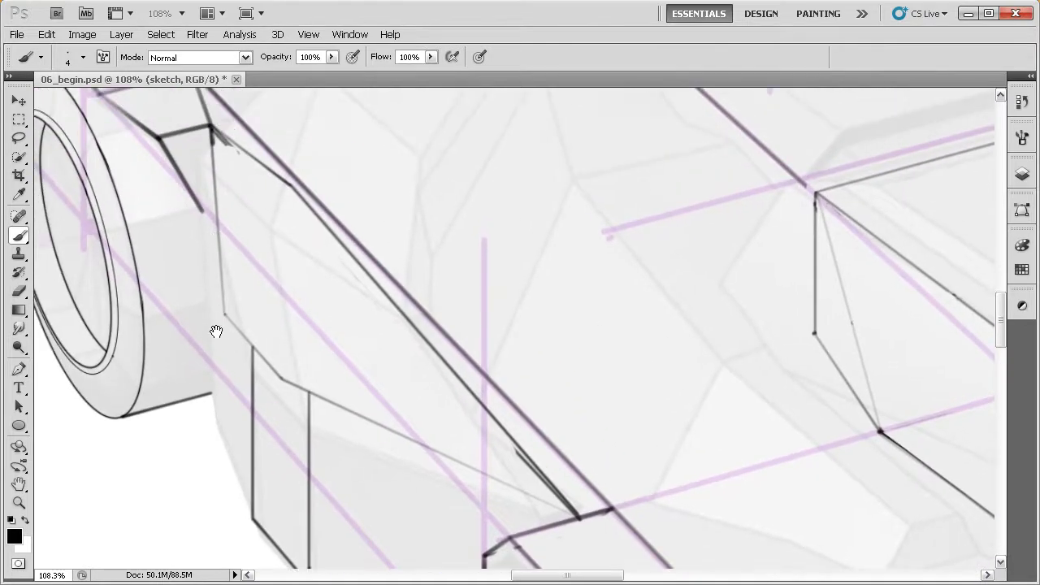
{"action": "mouse_move", "coordinate": [478, 359]}
{"action": "left_mouse_down"}
{"action": "mouse_move", "coordinate": [457, 346]}
{"action": "mouse_move", "coordinate": [438, 365]}
{"action": "left_mouse_up"}
{"action": "key", "text": "ctrl+space"}
{"action": "left_click_drag", "start_coordinate": [650, 296], "coordinate": [325, 370]}
{"action": "mouse_move", "coordinate": [845, 162]}
{"action": "left_mouse_down"}
{"action": "mouse_move", "coordinate": [496, 269]}
{"action": "mouse_move", "coordinate": [462, 334]}
{"action": "left_mouse_up"}
{"action": "key", "text": "ctrl+space"}
{"action": "mouse_move", "coordinate": [450, 272]}
{"action": "left_mouse_down"}
{"action": "mouse_move", "coordinate": [504, 295]}
{"action": "mouse_move", "coordinate": [343, 383]}
{"action": "mouse_move", "coordinate": [588, 251]}
{"action": "left_mouse_up"}
{"action": "key", "text": "ctrl+space"}
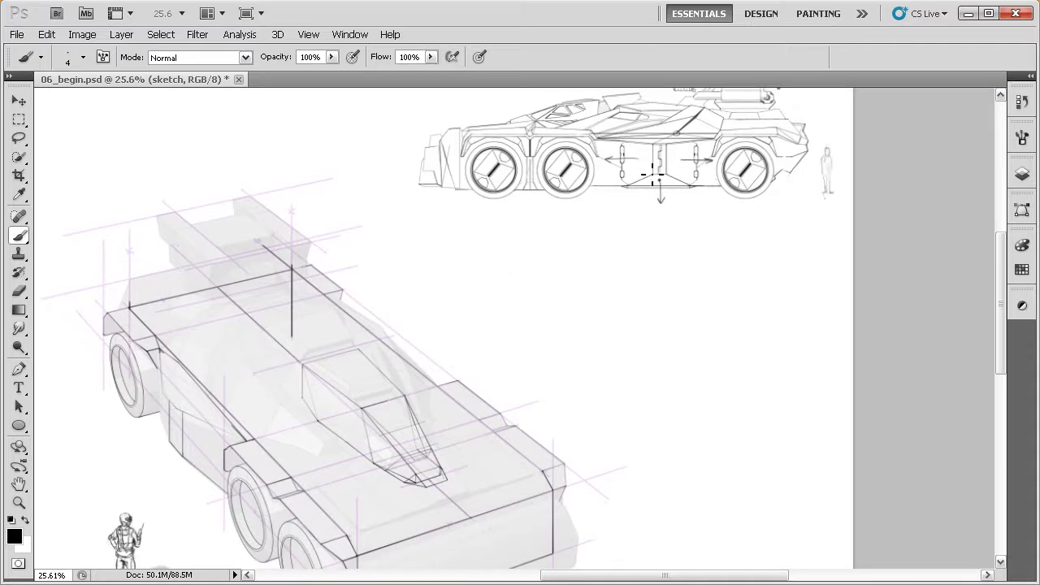
{"action": "left_click_drag", "start_coordinate": [683, 204], "coordinate": [681, 225]}
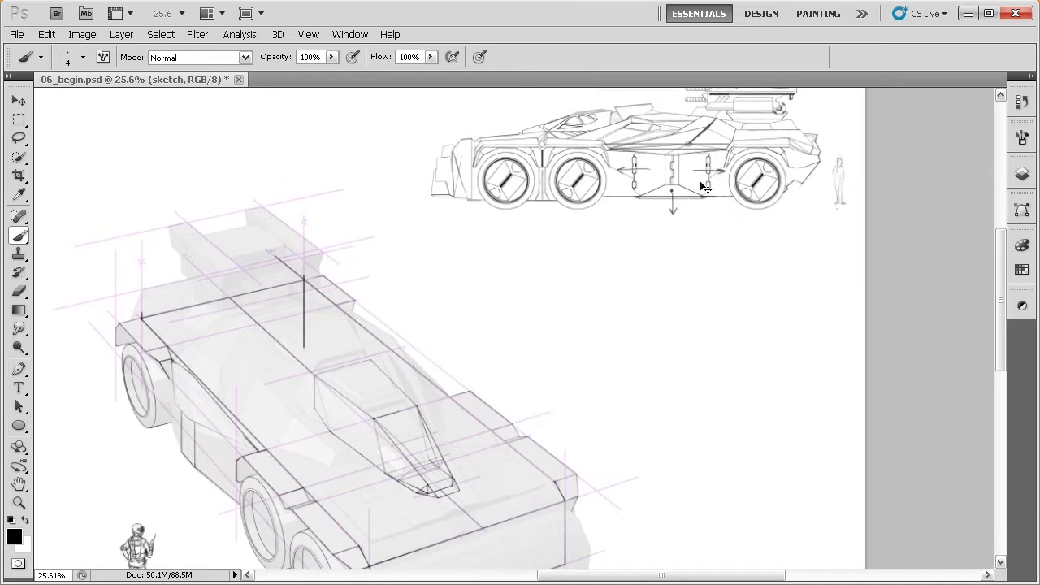
{"action": "left_click_drag", "start_coordinate": [689, 196], "coordinate": [685, 206]}
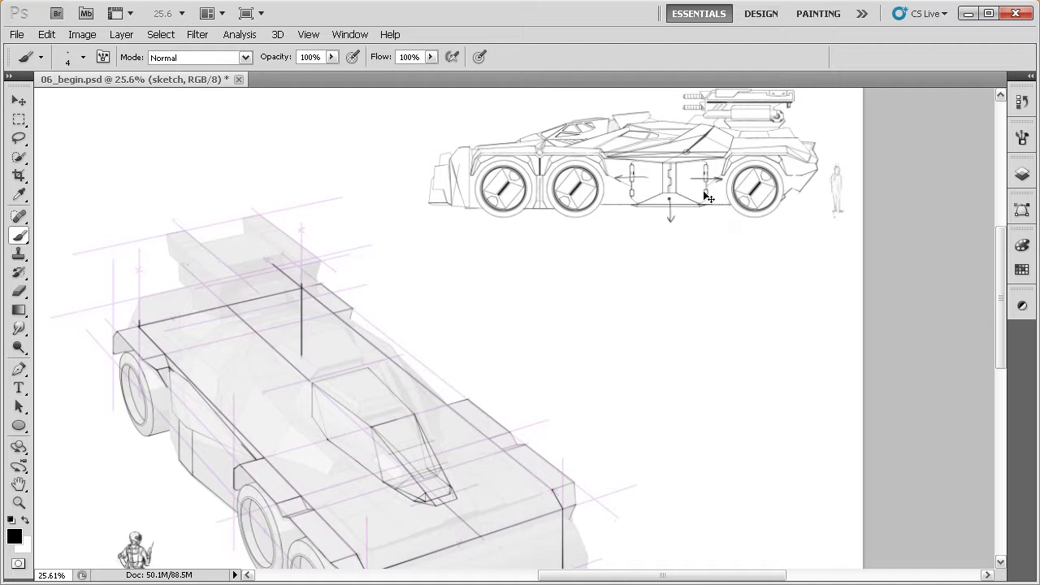
{"action": "left_click_drag", "start_coordinate": [714, 190], "coordinate": [783, 190]}
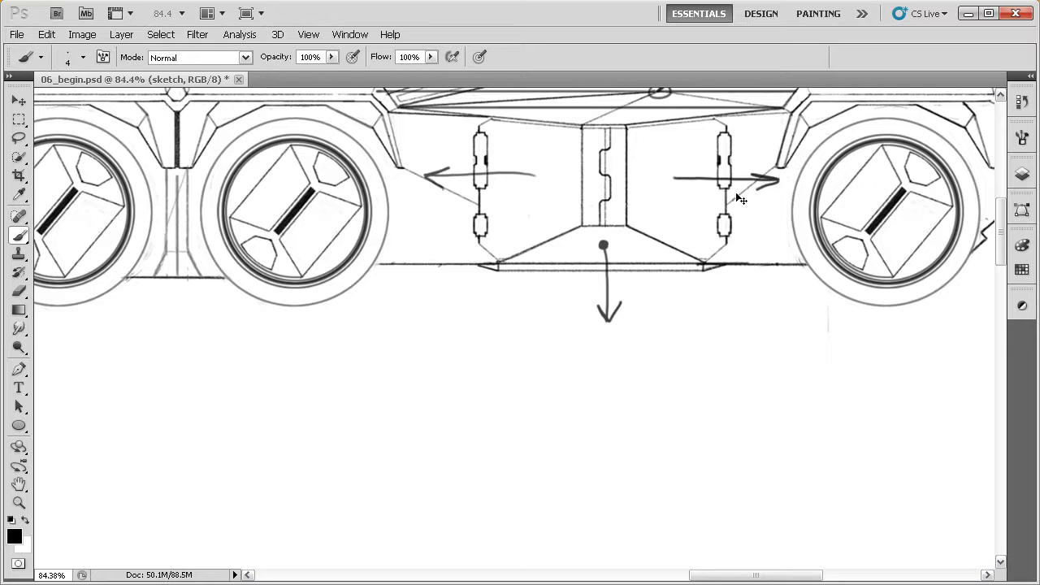
- Draw a steep lower edge from the rear vertical's bottom end up toward the rear wheel, following the reference silhouette
{"action": "mouse_move", "coordinate": [456, 397]}
{"action": "left_mouse_down"}
{"action": "mouse_move", "coordinate": [578, 344]}
{"action": "mouse_move", "coordinate": [518, 353]}
{"action": "left_mouse_up"}
{"action": "mouse_move", "coordinate": [413, 403]}
{"action": "left_mouse_down"}
{"action": "mouse_move", "coordinate": [560, 322]}
{"action": "mouse_move", "coordinate": [624, 249]}
{"action": "mouse_move", "coordinate": [667, 227]}
{"action": "left_mouse_up"}
{"action": "left_click_drag", "start_coordinate": [365, 403], "coordinate": [496, 342]}
{"action": "left_click_drag", "start_coordinate": [410, 371], "coordinate": [466, 371]}
{"action": "mouse_move", "coordinate": [365, 375]}
{"action": "left_mouse_down"}
{"action": "mouse_move", "coordinate": [452, 369]}
{"action": "mouse_move", "coordinate": [462, 391]}
{"action": "left_mouse_up"}
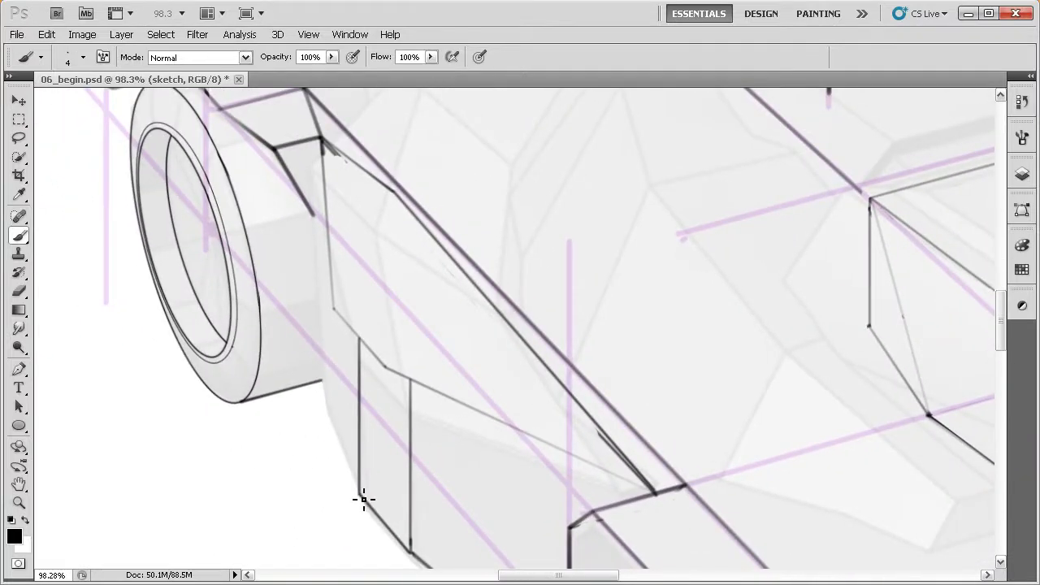
{"action": "left_click", "coordinate": [335, 394], "text": "shift"}
{"action": "left_click_drag", "start_coordinate": [405, 317], "coordinate": [469, 373]}
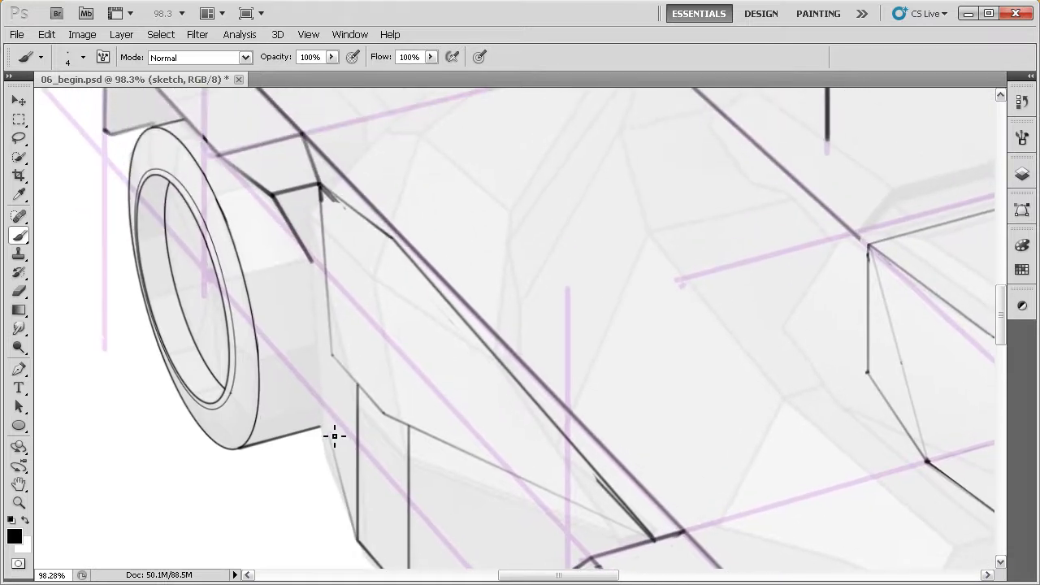
- Draw a vertical line for the side body's rear edge beside the rear wheel and join its lower end to the rear vertical's bottom
{"action": "left_click_drag", "start_coordinate": [332, 440], "coordinate": [344, 354]}
{"action": "left_click_drag", "start_coordinate": [347, 316], "coordinate": [349, 307]}
{"action": "left_click_drag", "start_coordinate": [340, 440], "coordinate": [331, 393]}
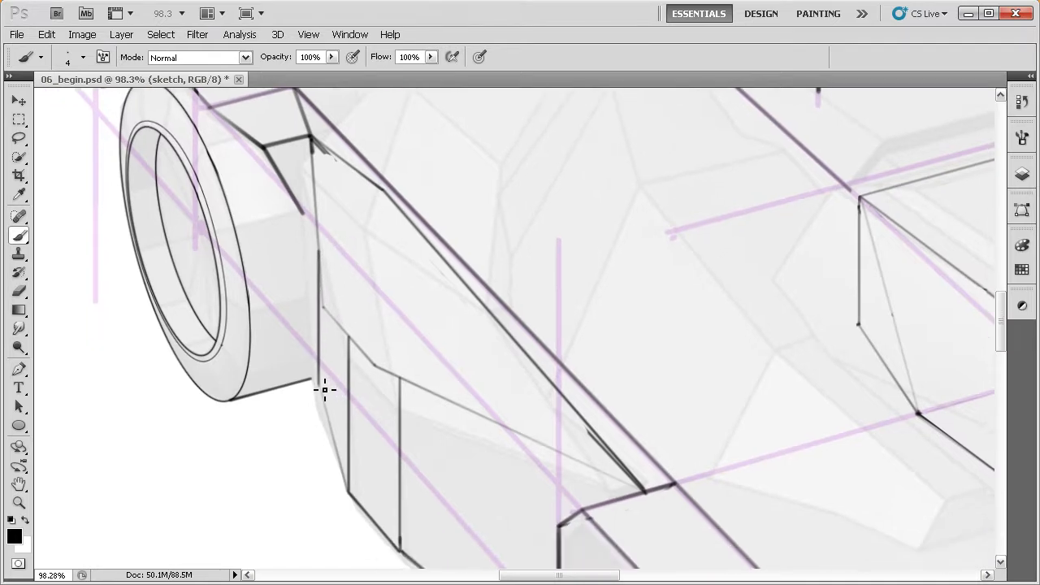
{"action": "left_click", "coordinate": [353, 495], "text": "shift"}
{"action": "left_click", "coordinate": [318, 387], "text": "shift"}
- Draw a vertical line just behind the middle fender, from the side contour down to the long bottom edge
{"action": "left_click_drag", "start_coordinate": [436, 409], "coordinate": [388, 320]}
{"action": "left_click_drag", "start_coordinate": [515, 355], "coordinate": [480, 349]}
{"action": "left_click_drag", "start_coordinate": [643, 325], "coordinate": [588, 363]}
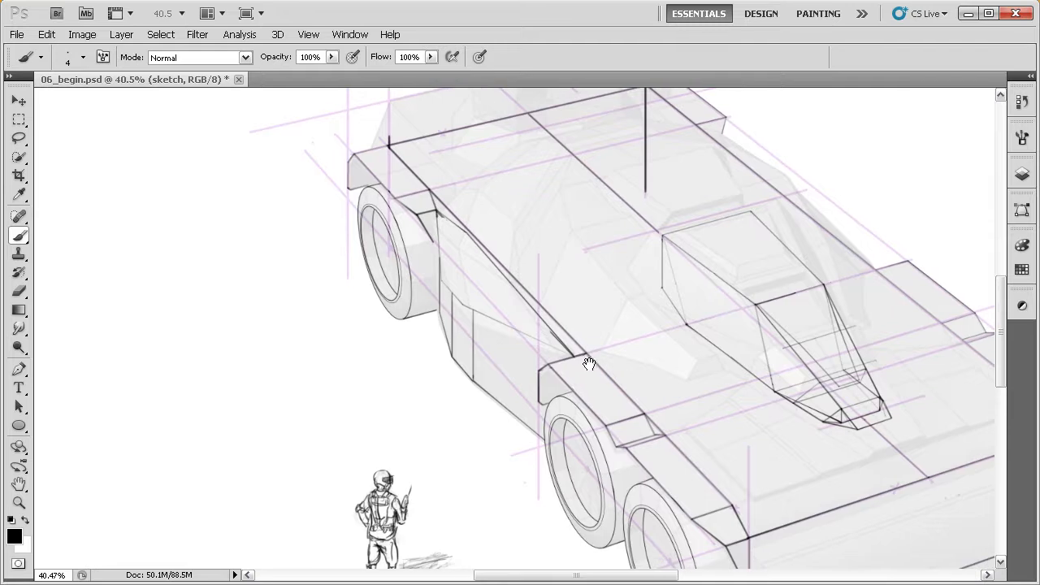
{"action": "left_click_drag", "start_coordinate": [487, 338], "coordinate": [478, 351]}
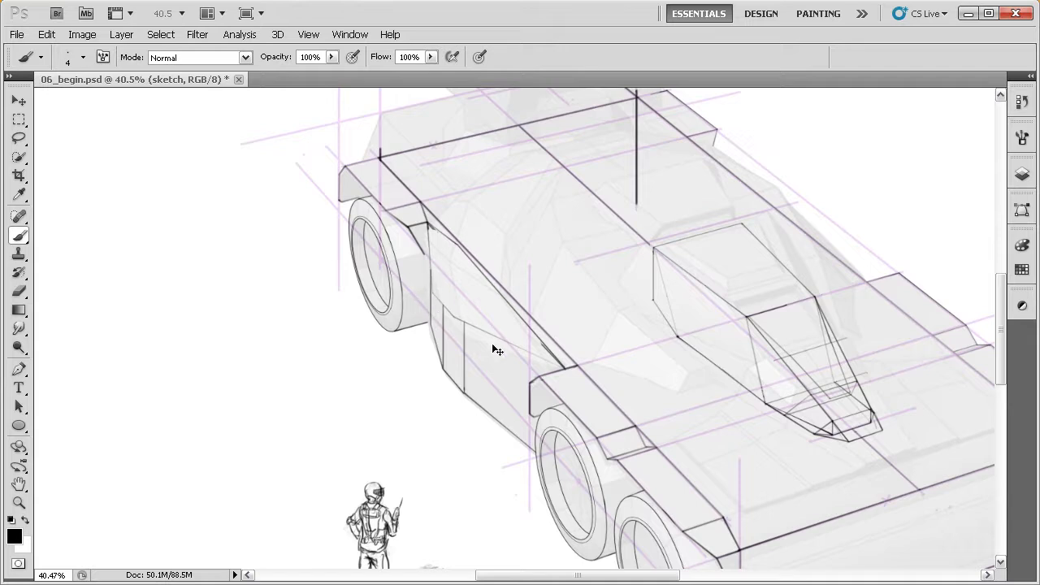
{"action": "scroll", "coordinate": [532, 381], "scroll_direction": "up", "scroll_amount": 4}
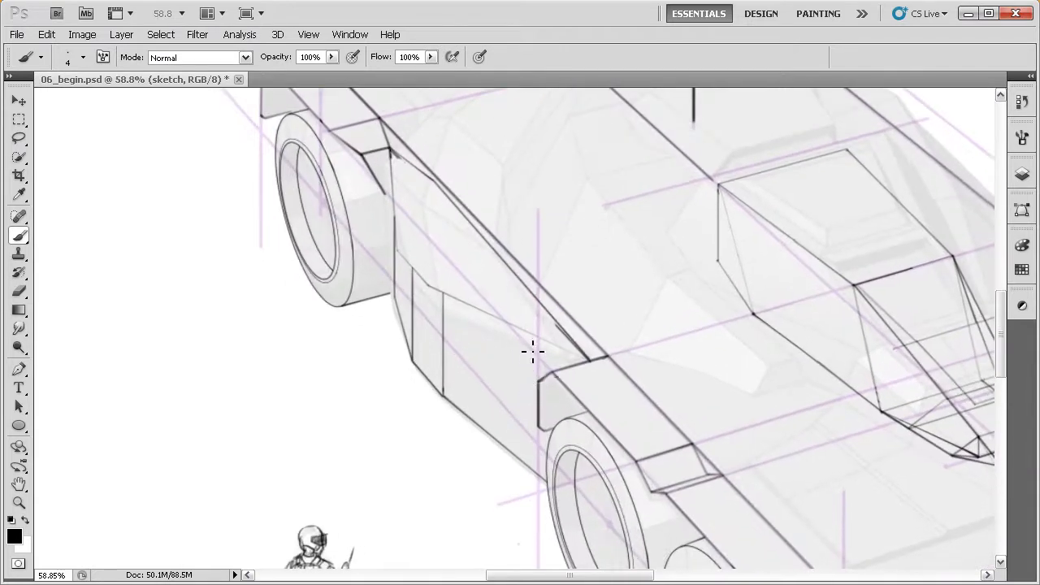
{"action": "left_click_drag", "start_coordinate": [536, 364], "coordinate": [533, 430]}
{"action": "left_click_drag", "start_coordinate": [602, 362], "coordinate": [579, 355]}
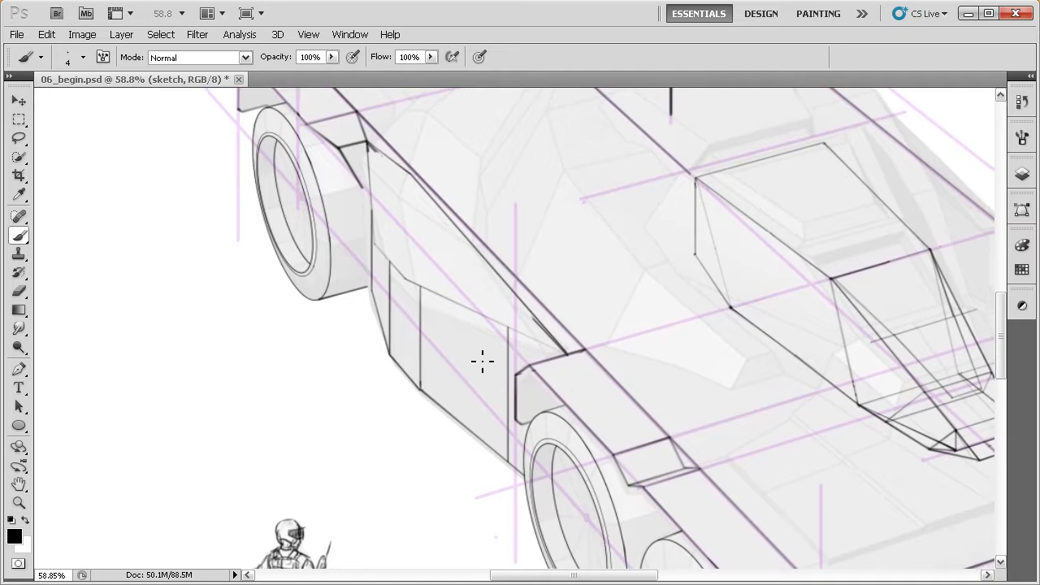
- Examine the door and the rear fender's inner edge on the side profile, comparing them with the perspective drawing beside the rear wheel
{"action": "left_click_drag", "start_coordinate": [516, 397], "coordinate": [482, 394]}
{"action": "left_click_drag", "start_coordinate": [695, 341], "coordinate": [390, 430]}
{"action": "mouse_move", "coordinate": [668, 297]}
{"action": "left_mouse_down"}
{"action": "mouse_move", "coordinate": [564, 355]}
{"action": "mouse_move", "coordinate": [532, 407]}
{"action": "left_mouse_up"}
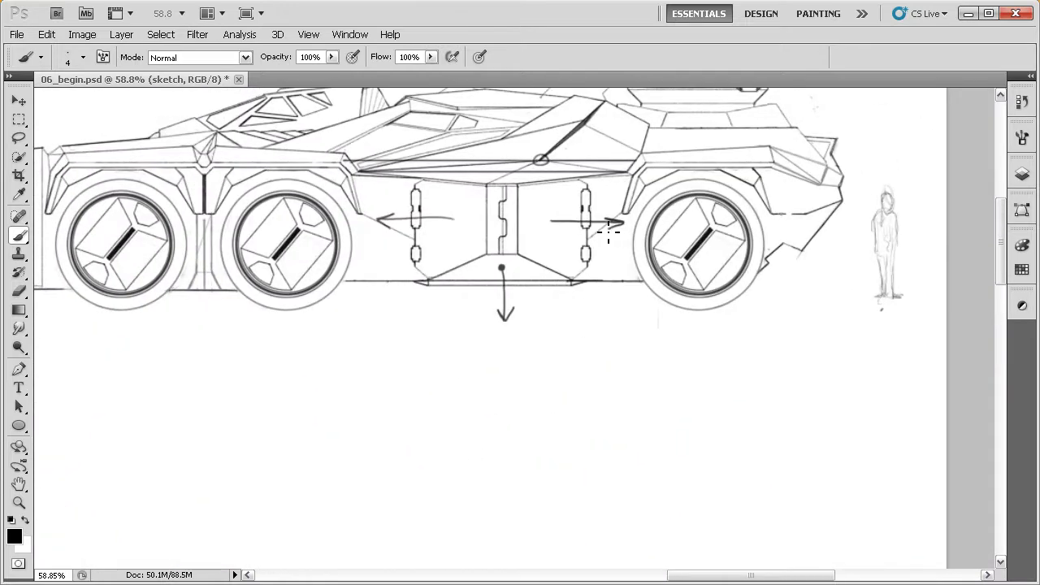
{"action": "left_click_drag", "start_coordinate": [309, 423], "coordinate": [704, 346]}
{"action": "left_click_drag", "start_coordinate": [433, 390], "coordinate": [608, 216]}
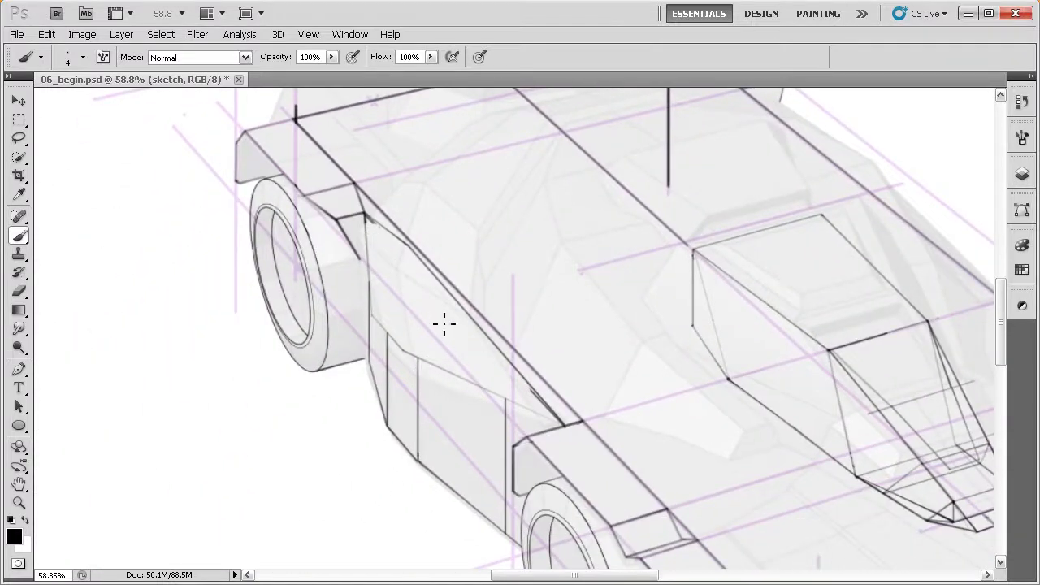
{"action": "scroll", "coordinate": [424, 317], "scroll_direction": "up", "scroll_amount": 2}
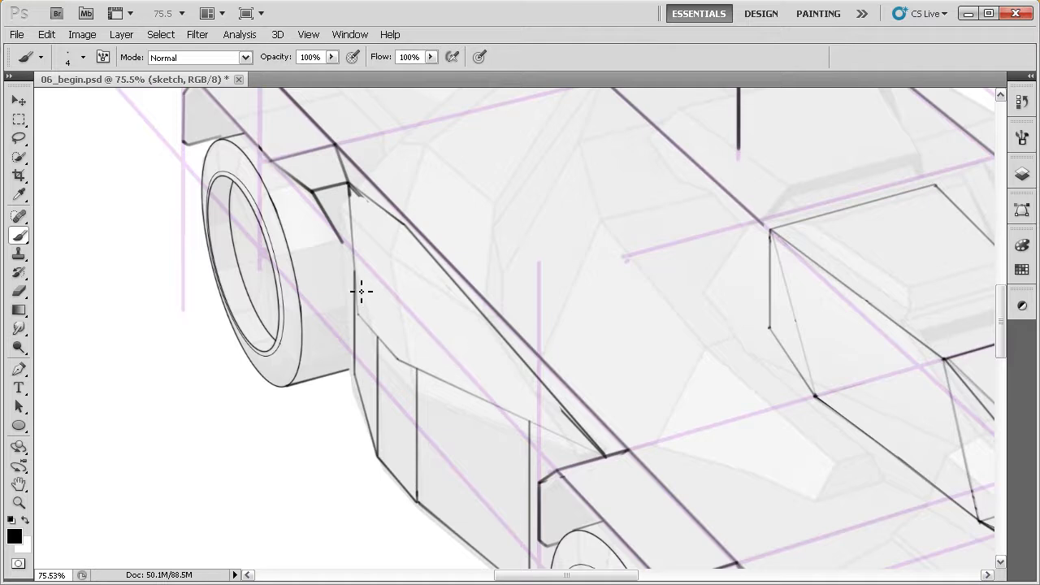
{"action": "scroll", "coordinate": [673, 272], "scroll_direction": "down", "scroll_amount": 3}
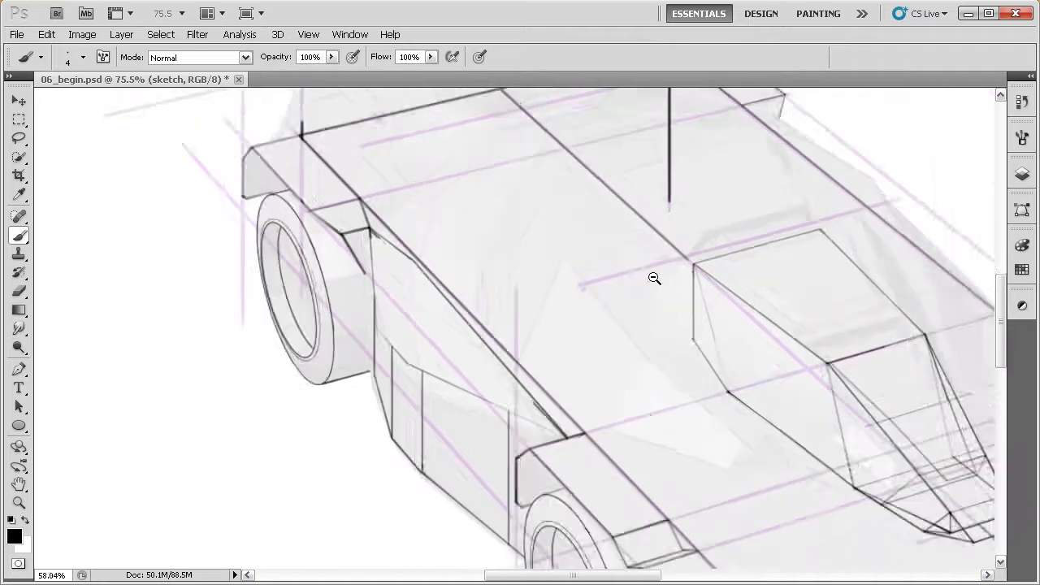
{"action": "left_click_drag", "start_coordinate": [778, 242], "coordinate": [455, 367]}
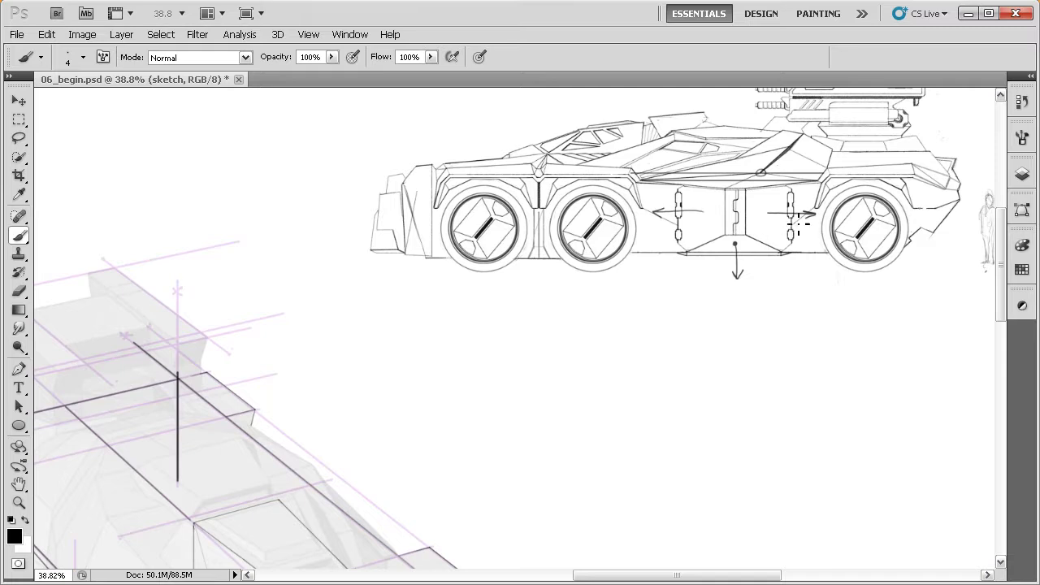
{"action": "left_click_drag", "start_coordinate": [370, 394], "coordinate": [725, 246]}
- Extend the rear fender's slanted inner edge down to the side body's rear vertical, adding a short line joining its corner to the body
{"action": "left_click_drag", "start_coordinate": [389, 376], "coordinate": [433, 374]}
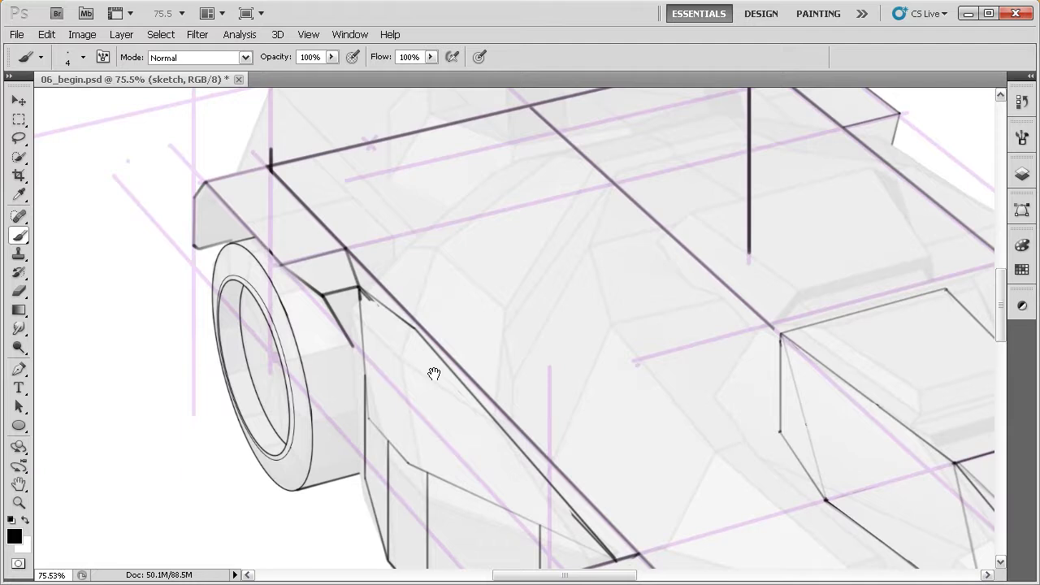
{"action": "left_click", "coordinate": [367, 429], "text": "shift"}
{"action": "left_click", "coordinate": [355, 346], "text": "shift"}
{"action": "left_click", "coordinate": [367, 430], "text": "shift"}
{"action": "left_click", "coordinate": [356, 346], "text": "shift"}
{"action": "left_click", "coordinate": [367, 430], "text": "shift"}
{"action": "scroll", "coordinate": [360, 351], "scroll_direction": "up", "scroll_amount": 2}
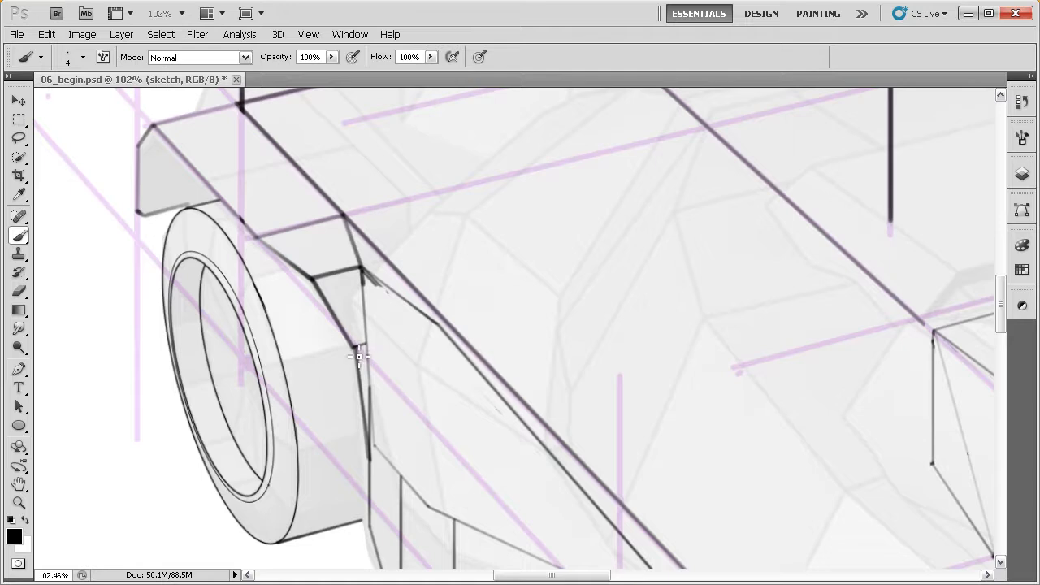
{"action": "scroll", "coordinate": [406, 371], "scroll_direction": "down", "scroll_amount": 2}
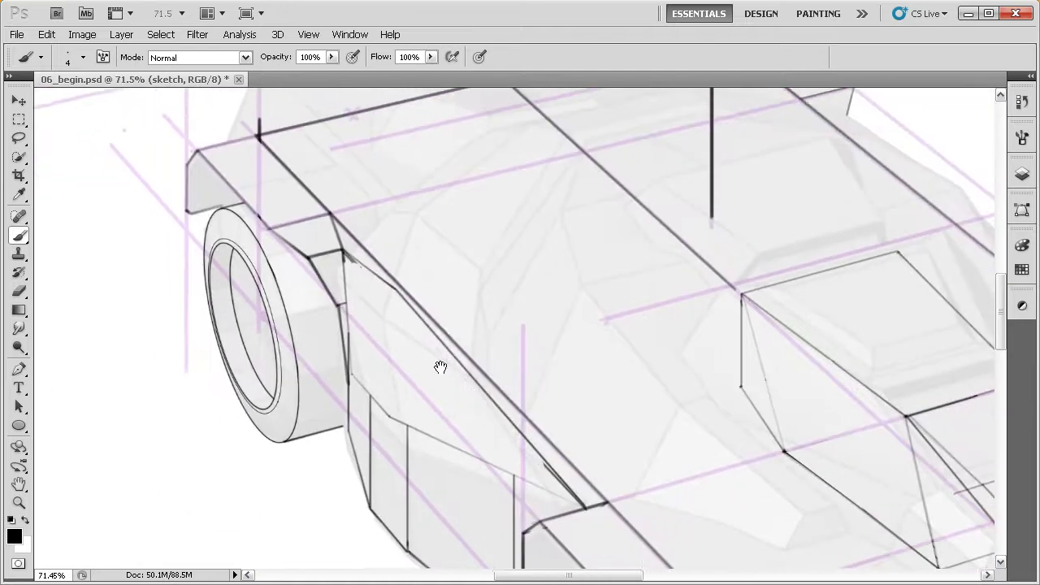
- Hide Group 1 with the reference layers and review the vehicle's perspective line drawing on its own
{"action": "scroll", "coordinate": [436, 372], "scroll_direction": "up", "scroll_amount": 2}
{"action": "scroll", "coordinate": [453, 352], "scroll_direction": "down", "scroll_amount": 3}
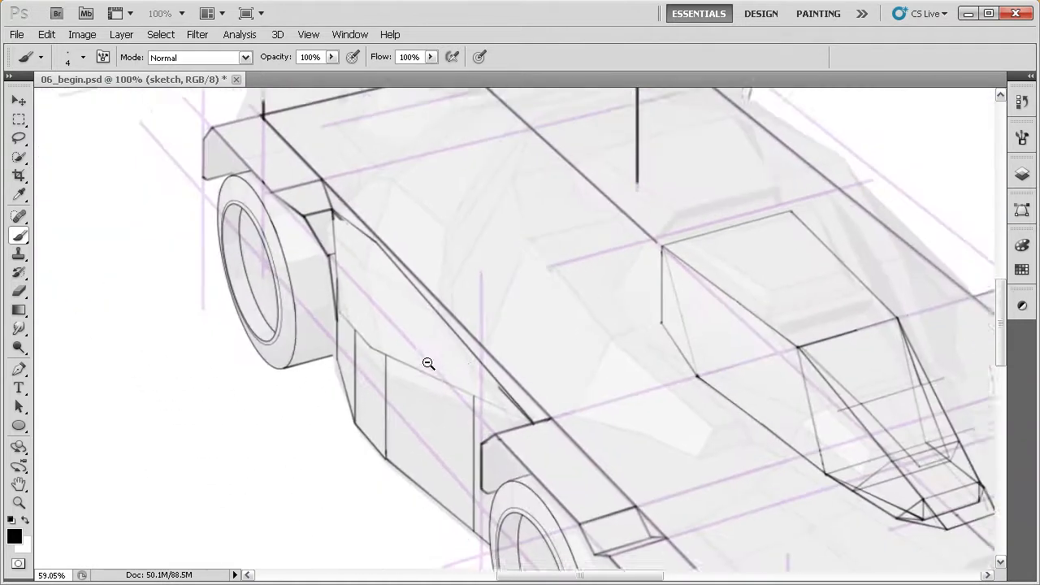
{"action": "left_click_drag", "start_coordinate": [448, 359], "coordinate": [404, 341]}
{"action": "left_click_drag", "start_coordinate": [437, 384], "coordinate": [404, 338]}
{"action": "scroll", "coordinate": [455, 338], "scroll_direction": "down", "scroll_amount": 2}
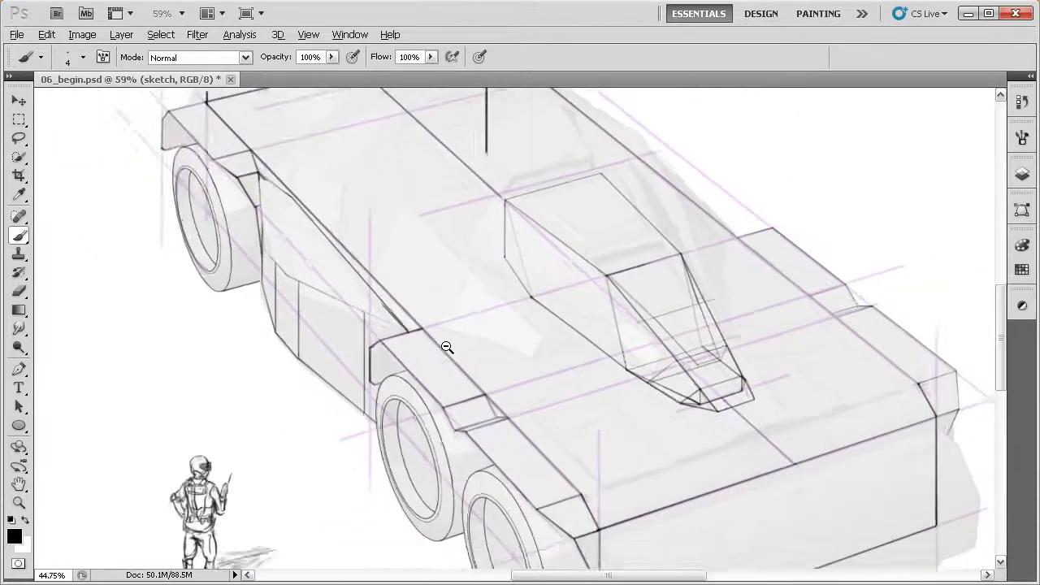
{"action": "left_click", "coordinate": [1023, 176]}
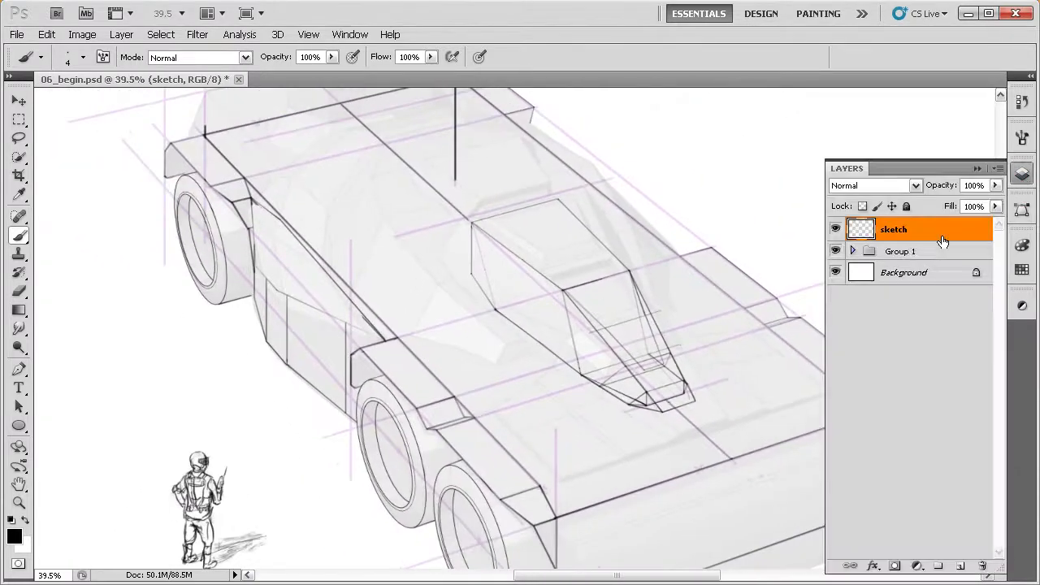
{"action": "left_click", "coordinate": [835, 251]}
{"action": "left_click_drag", "start_coordinate": [580, 358], "coordinate": [561, 328]}
{"action": "scroll", "coordinate": [562, 329], "scroll_direction": "down", "scroll_amount": 2}
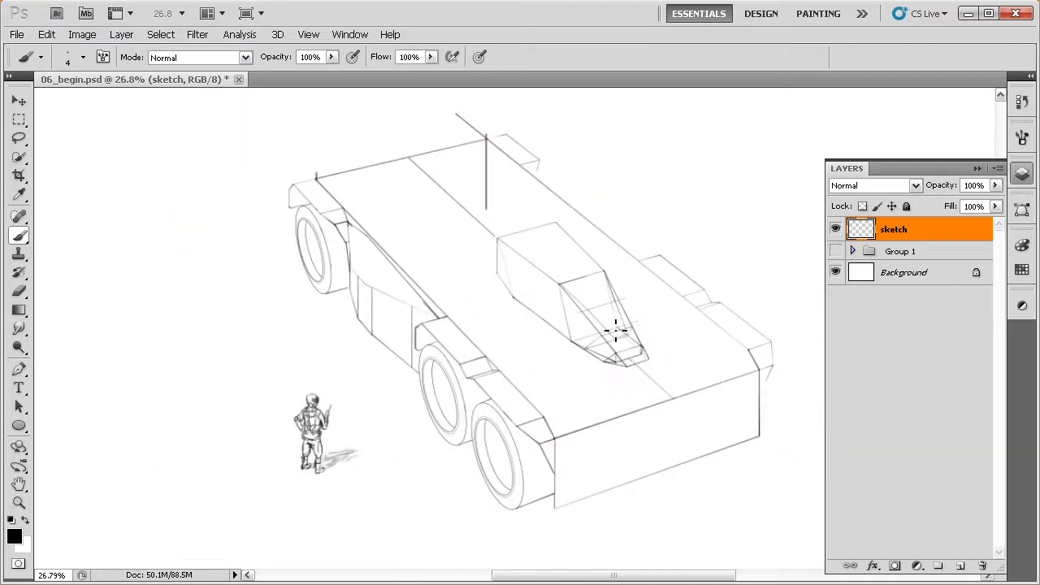
{"action": "left_click_drag", "start_coordinate": [479, 326], "coordinate": [450, 371]}
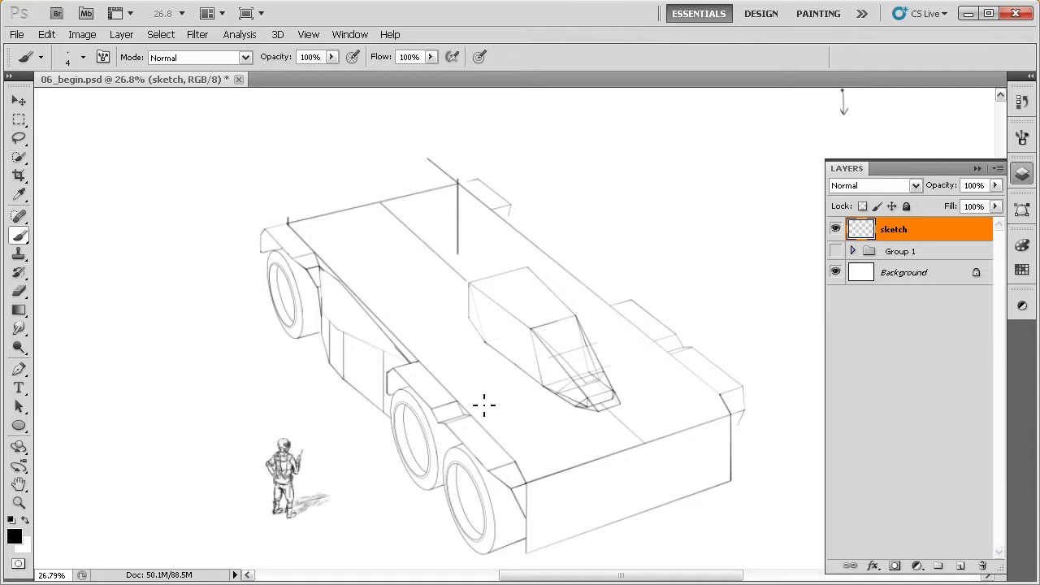
{"action": "left_click_drag", "start_coordinate": [539, 316], "coordinate": [552, 346]}
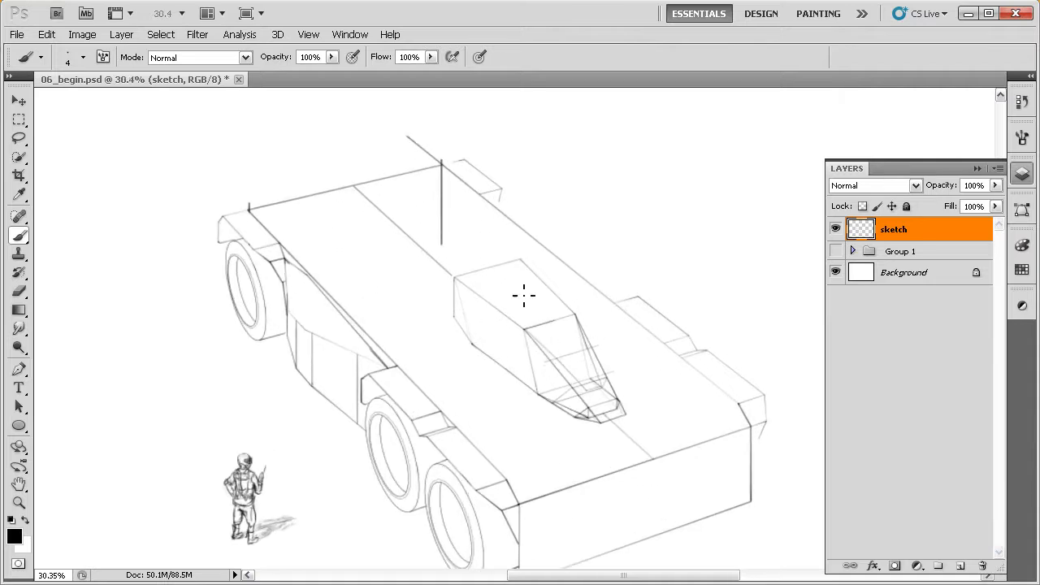
{"action": "mouse_move", "coordinate": [513, 320]}
{"action": "left_mouse_down"}
{"action": "mouse_move", "coordinate": [511, 337]}
{"action": "mouse_move", "coordinate": [539, 320]}
{"action": "left_mouse_up"}
- Show Group 1 again and hide the sketch and perspective layers to compare the bare 3D sketch with the side profile
{"action": "left_click", "coordinate": [835, 251]}
{"action": "left_click", "coordinate": [835, 230]}
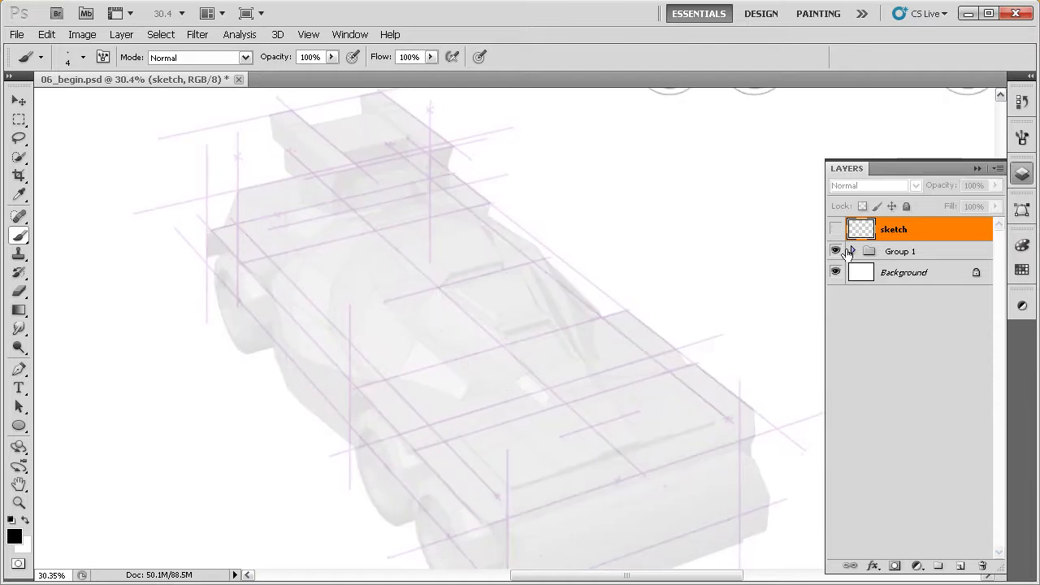
{"action": "left_click", "coordinate": [852, 251]}
{"action": "left_click", "coordinate": [835, 297]}
{"action": "mouse_move", "coordinate": [600, 363]}
{"action": "left_mouse_down"}
{"action": "mouse_move", "coordinate": [547, 366]}
{"action": "mouse_move", "coordinate": [493, 406]}
{"action": "left_mouse_up"}
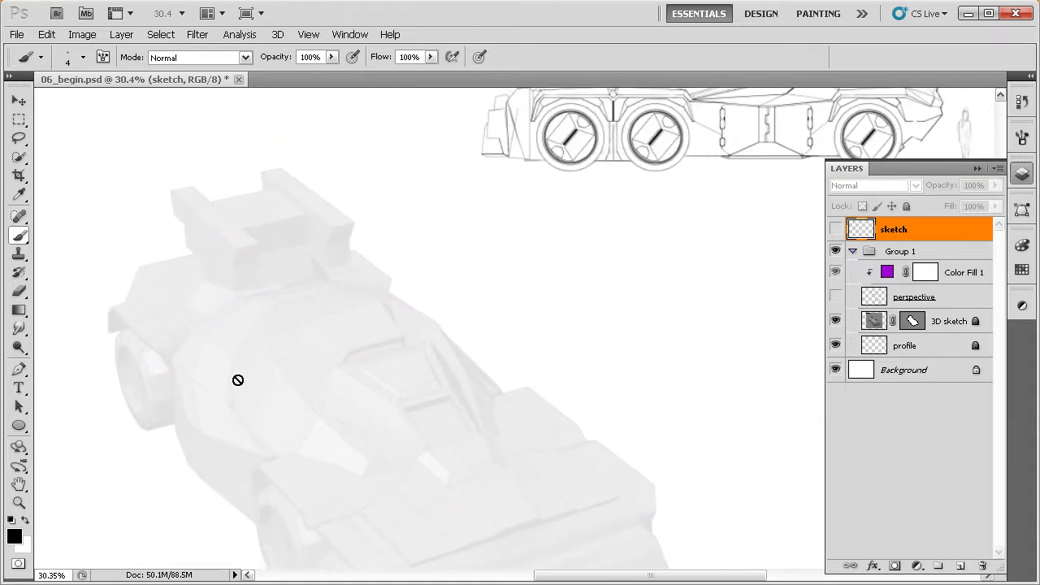
{"action": "left_click_drag", "start_coordinate": [569, 279], "coordinate": [494, 350]}
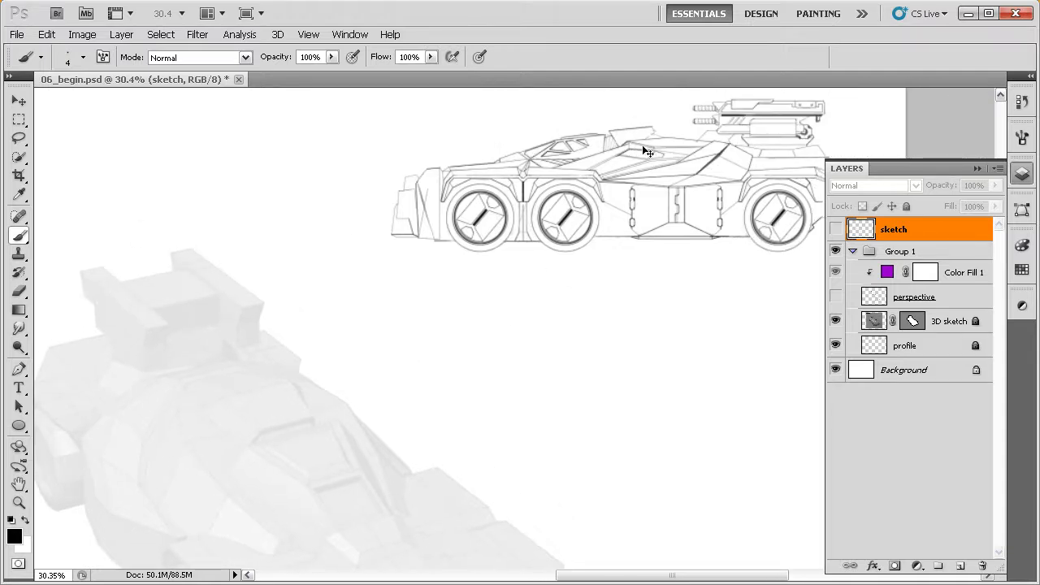